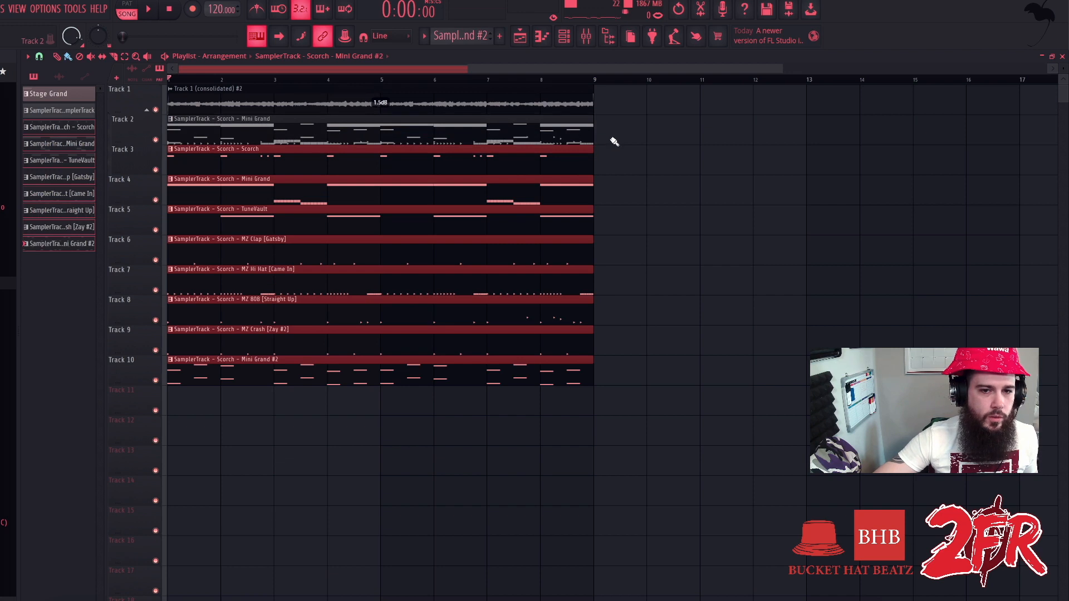
- Clear the combined Mini Grand pattern clip from Track 2, keeping the consolidated audio clip on Track 1
right_click(303, 112)
key(ctrl+z)
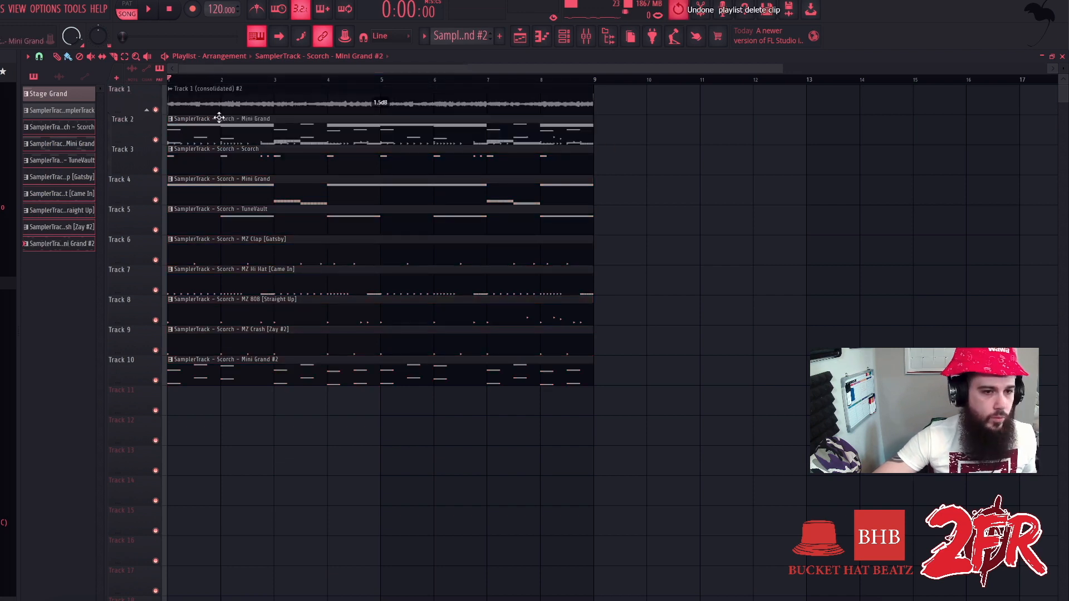
- Solo Track 1, inspect its consolidated audio clip's channel settings and listen to the clip on its own
right_click(156, 110)
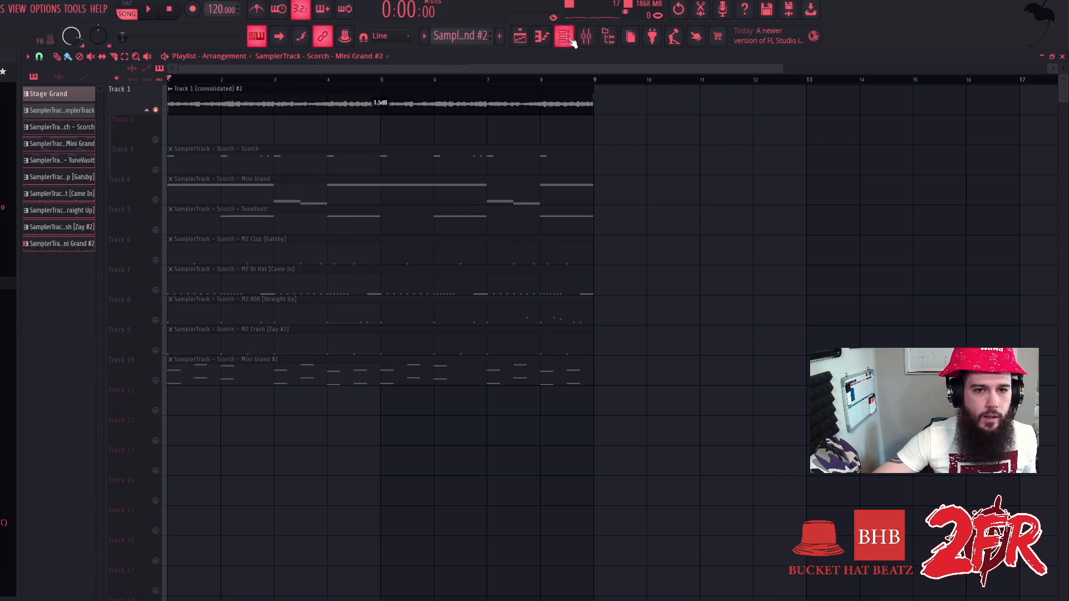
double_click(504, 96)
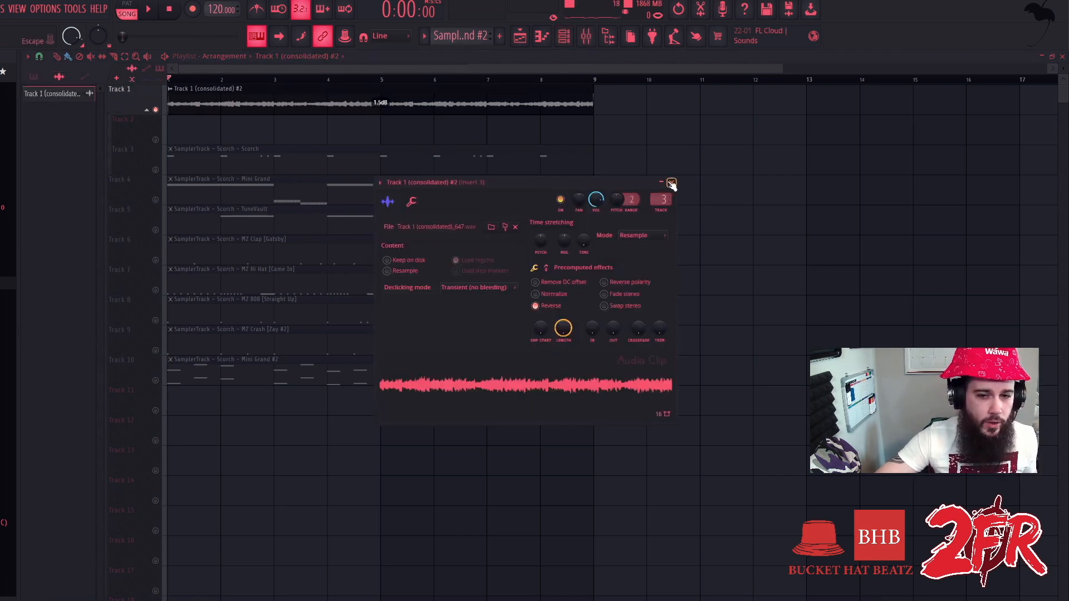
key(space)
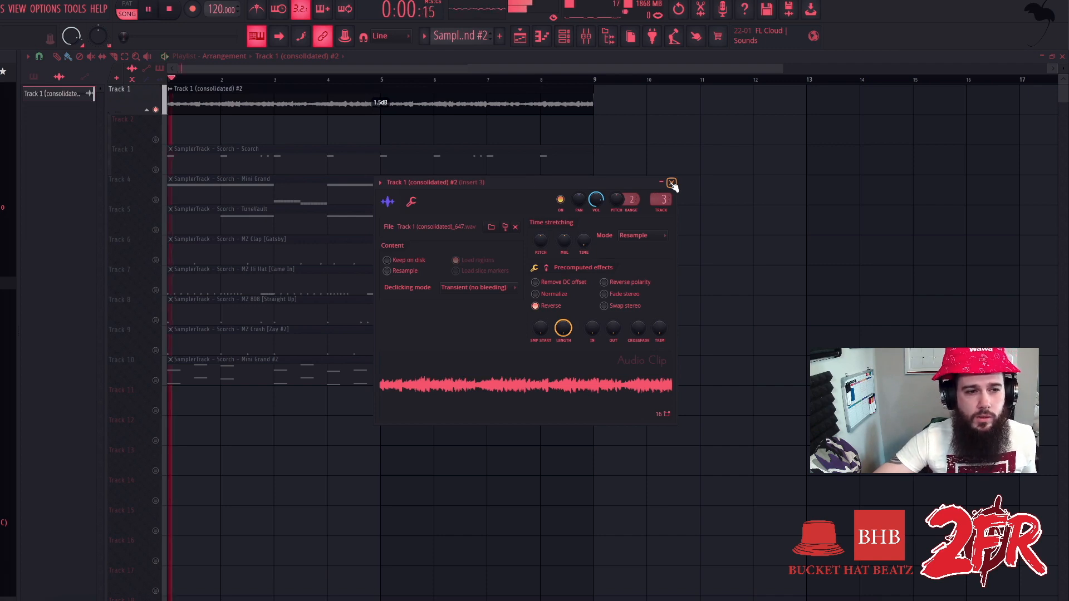
click(672, 184)
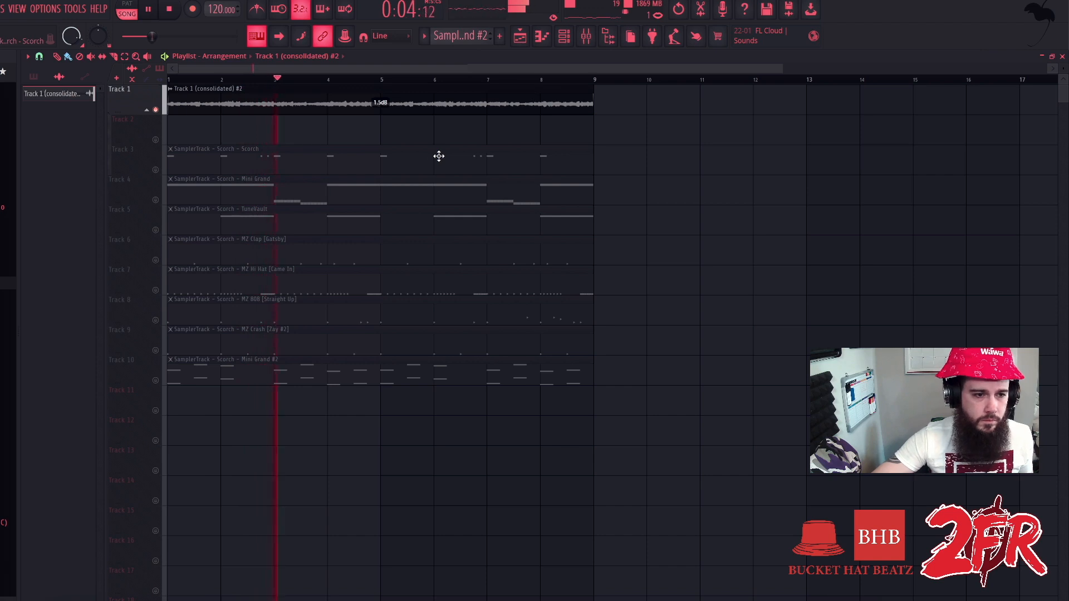
- Try adding the Scorch pattern clip to Track 2 at bar 1
click(34, 76)
drag(75, 127, 184, 131)
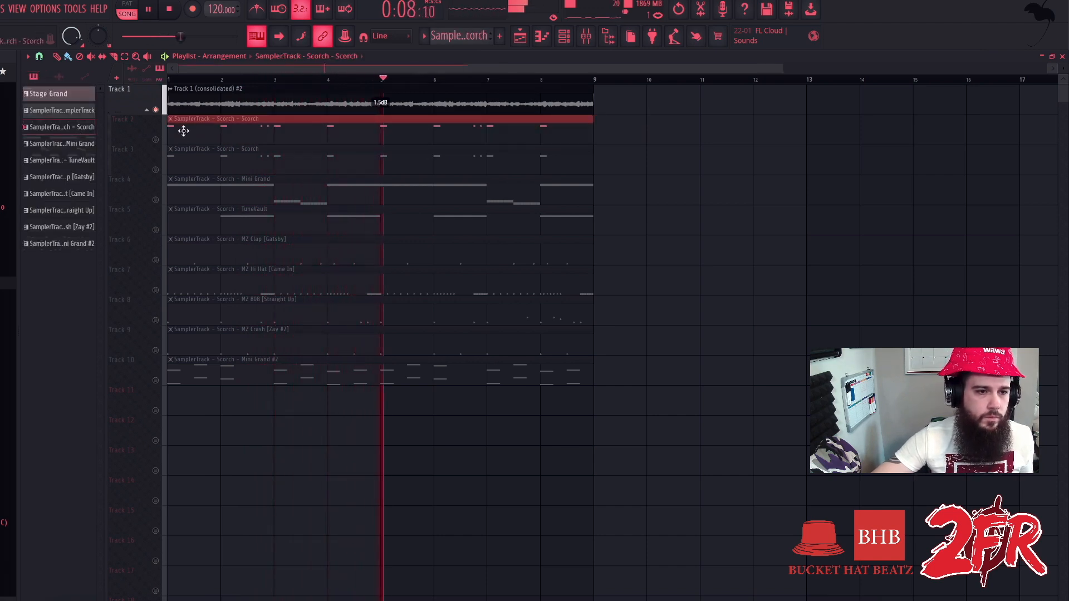
right_click(187, 133)
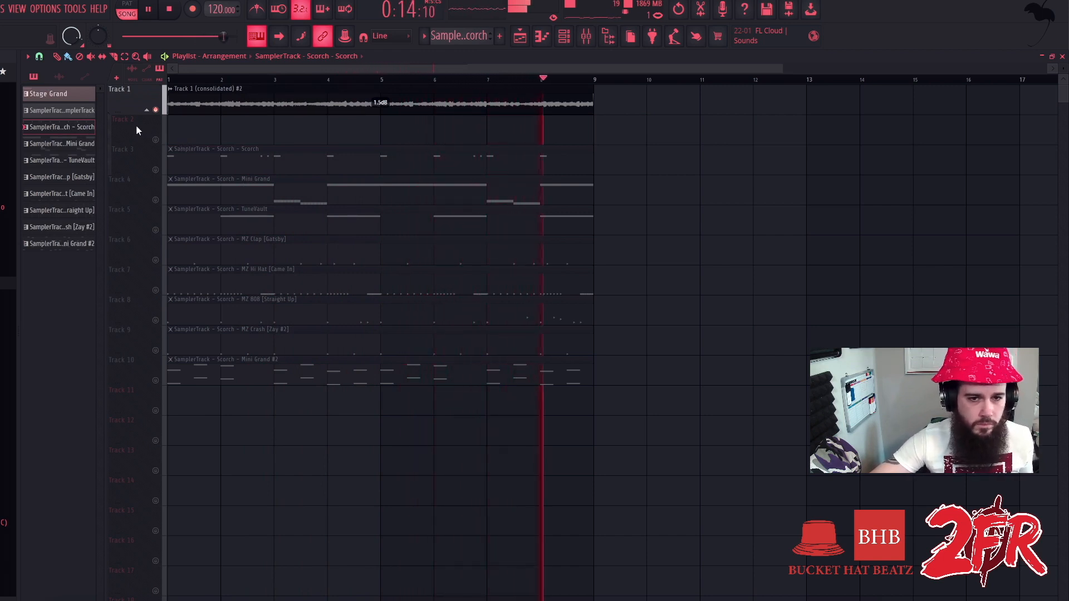
- Unsolo Track 1 and listen to the full eight-bar loop with all tracks playing
key(space)
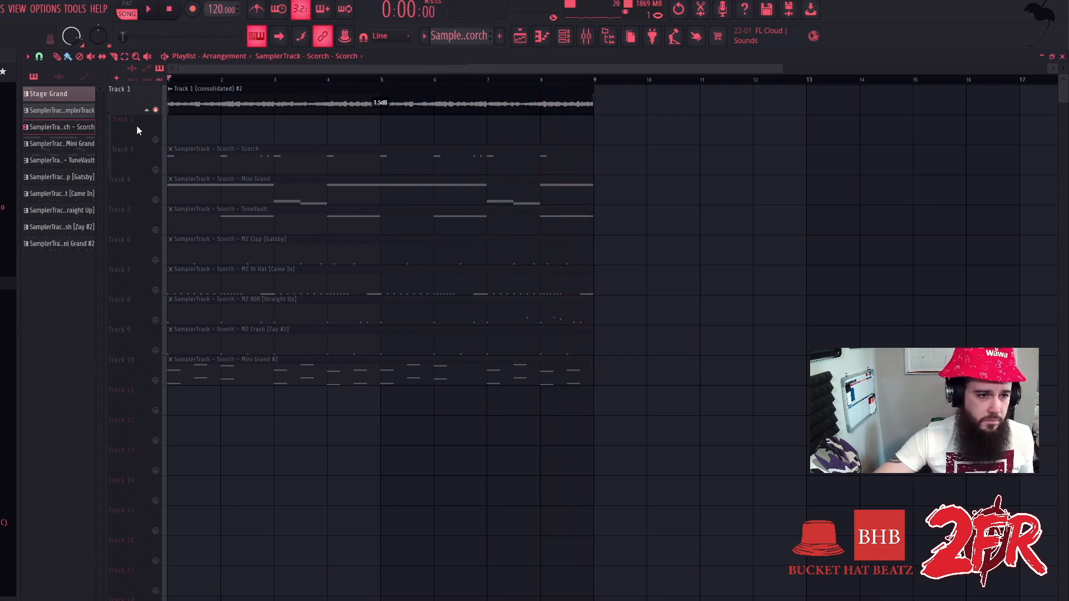
right_click(155, 109)
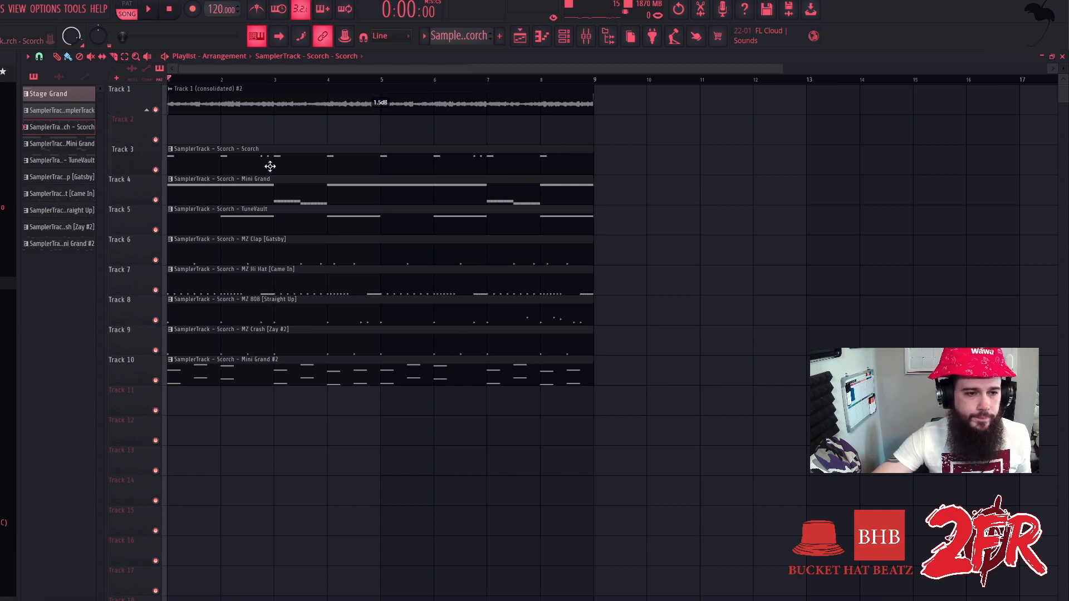
key(space)
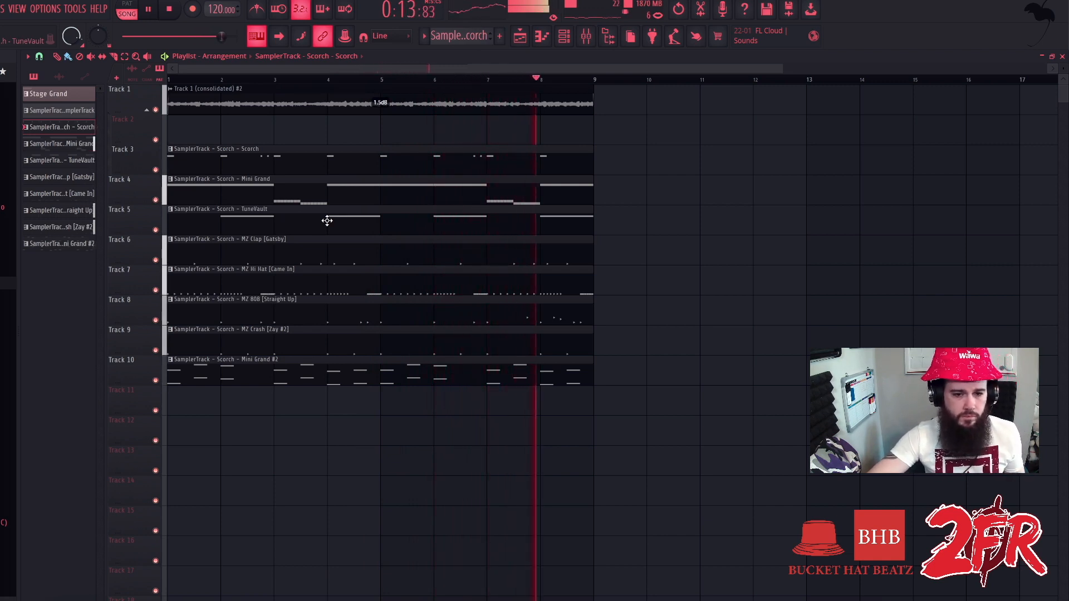
key(space)
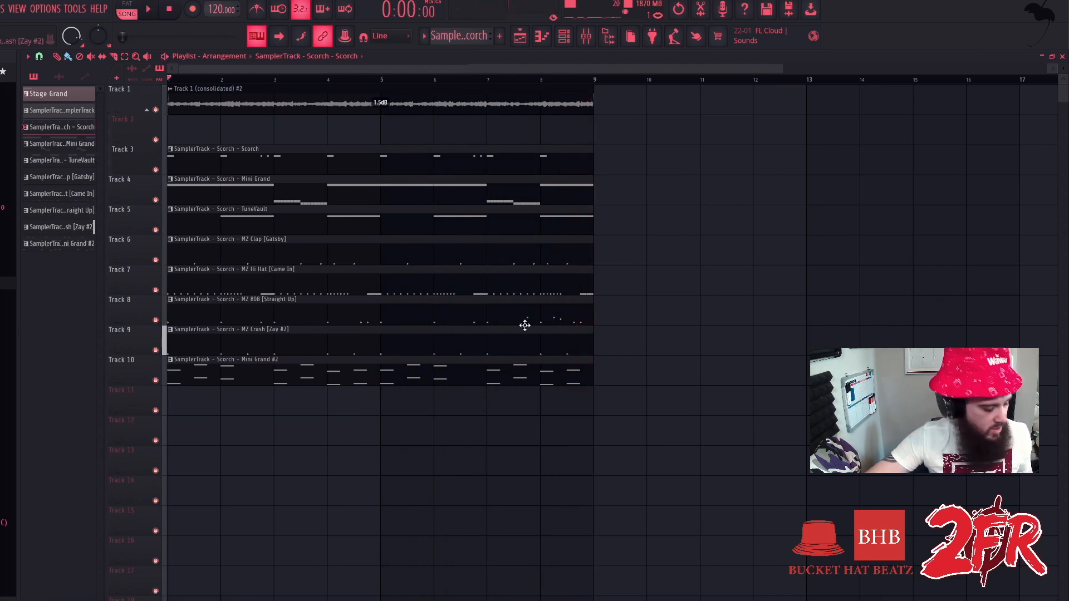
- Select every clip in the eight-bar loop and duplicate the selection four times, extending the arrangement to bar 41
drag(640, 410, 300, 86)
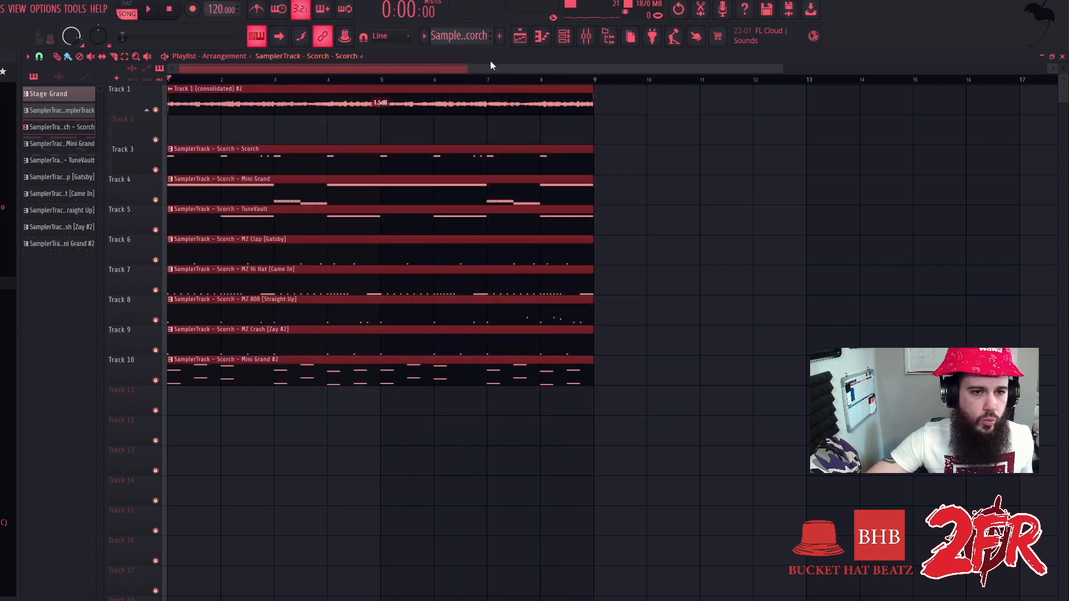
drag(784, 69, 1050, 78)
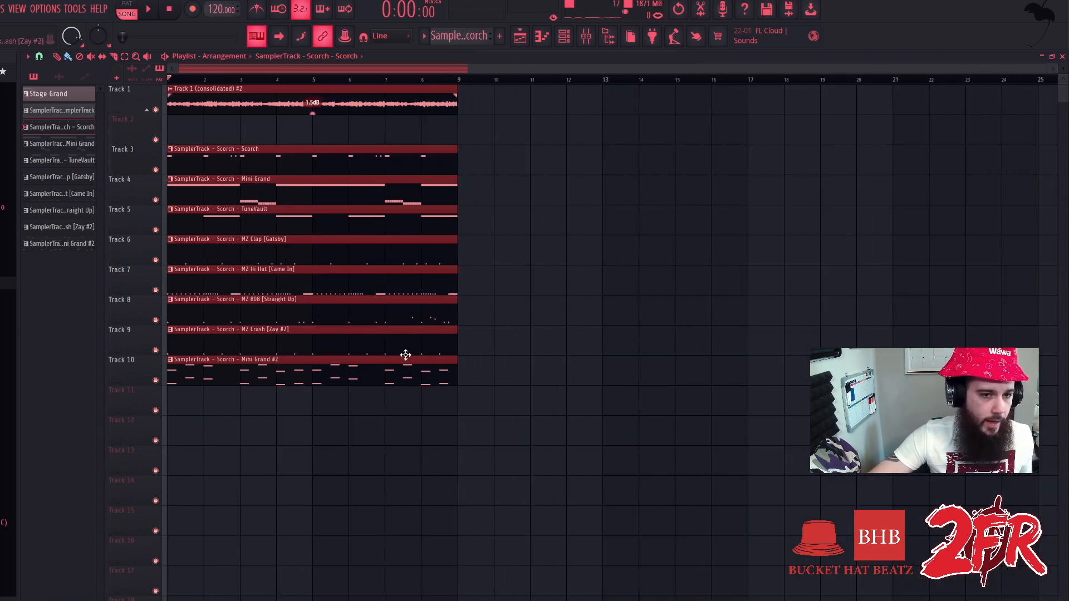
key(ctrl+b)
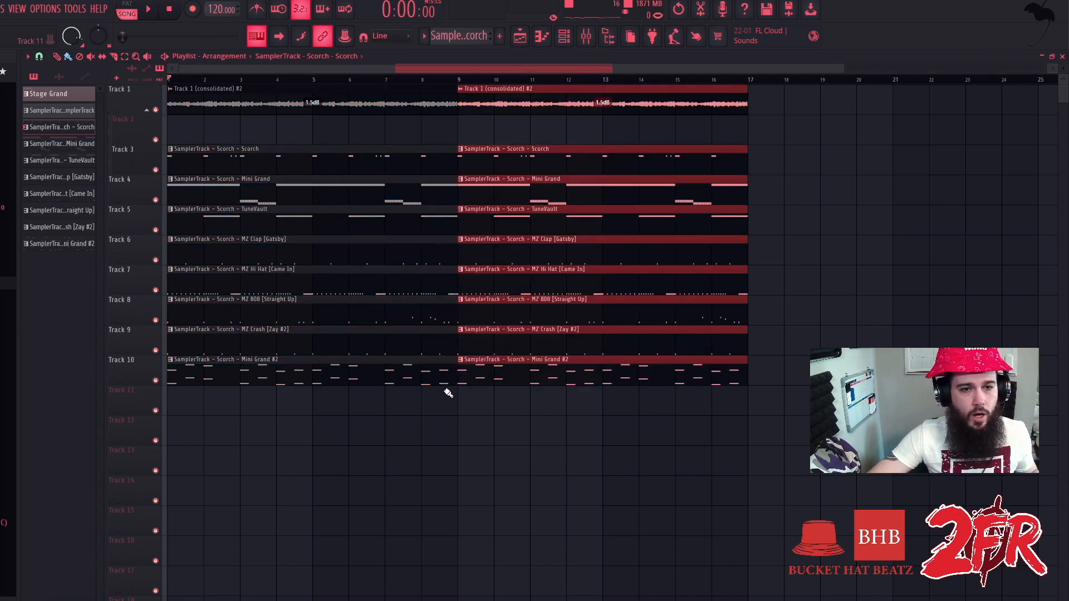
key(ctrl+b)
key(ctrl+b)
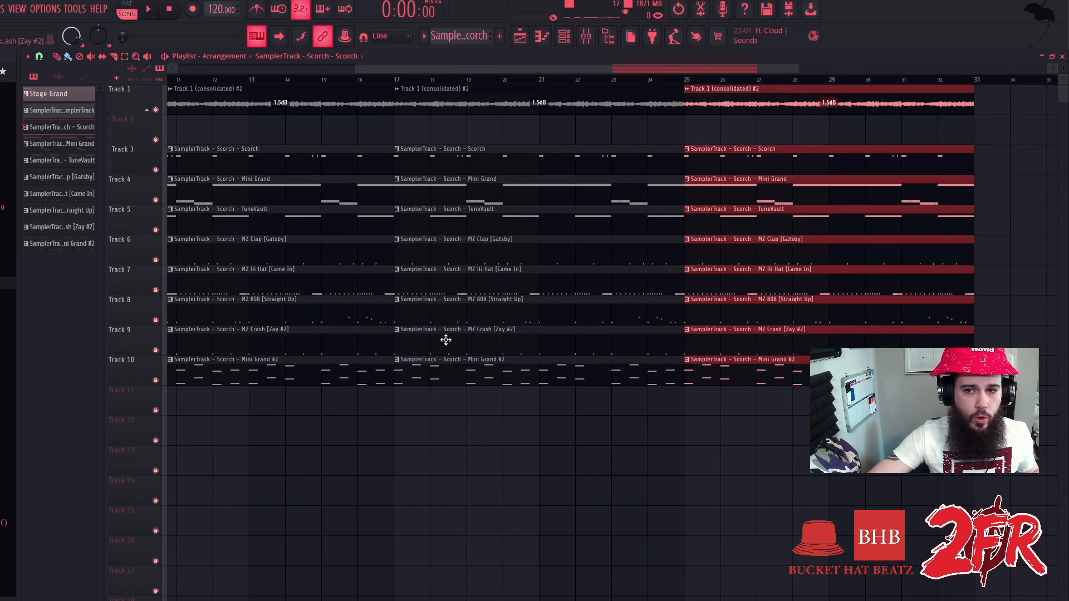
key(ctrl+b)
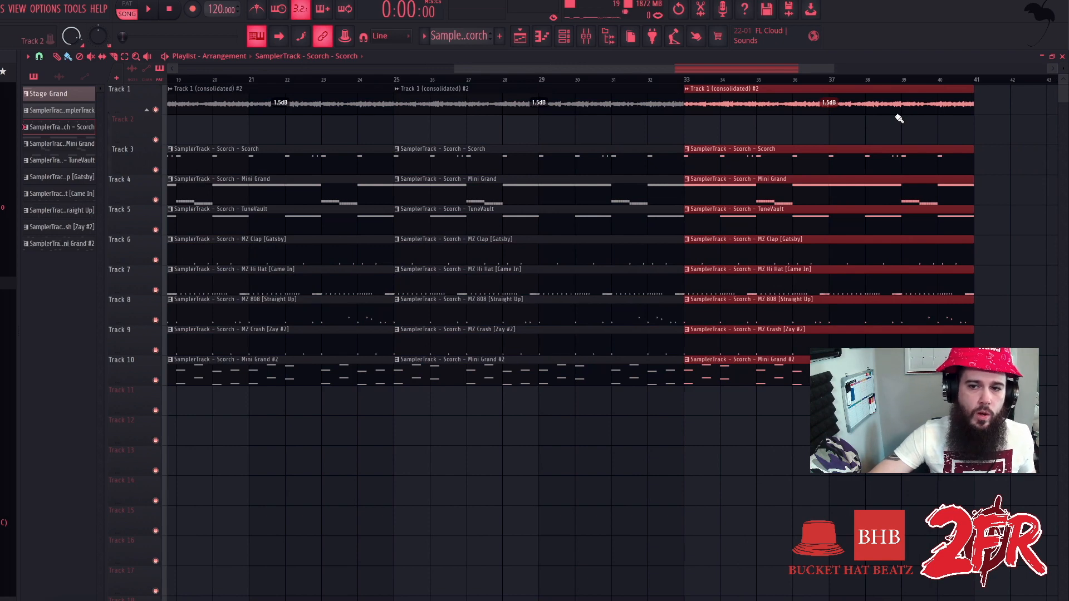
- Delete the clap, hi-hat, 808, crash and TuneVault clips from the first eight bars to form the intro
drag(795, 69, 959, 78)
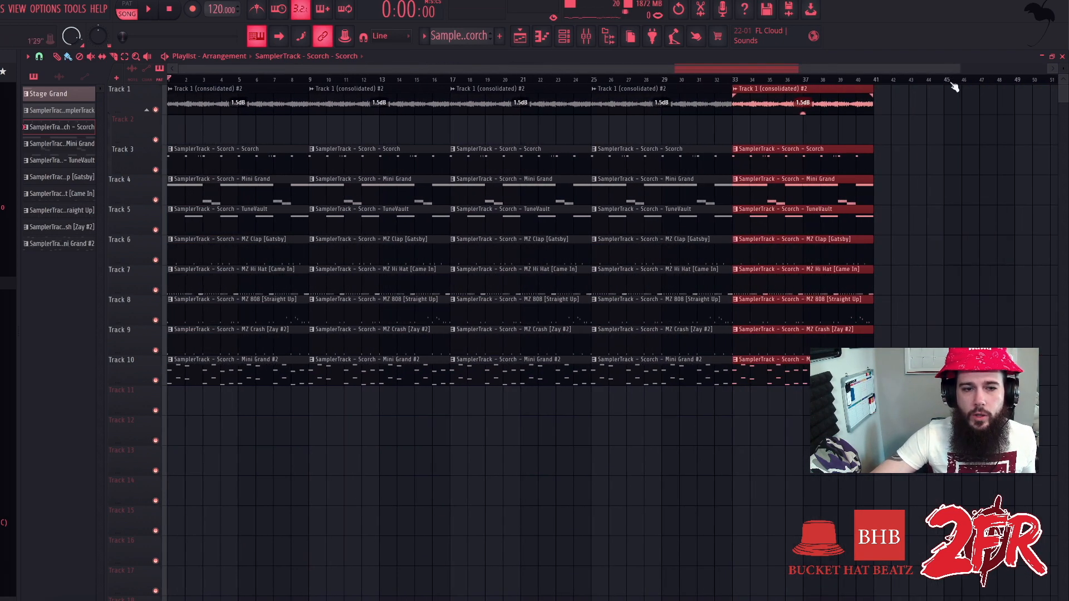
right_click(219, 254)
right_click(228, 279)
right_click(232, 309)
right_click(242, 312)
right_click(228, 329)
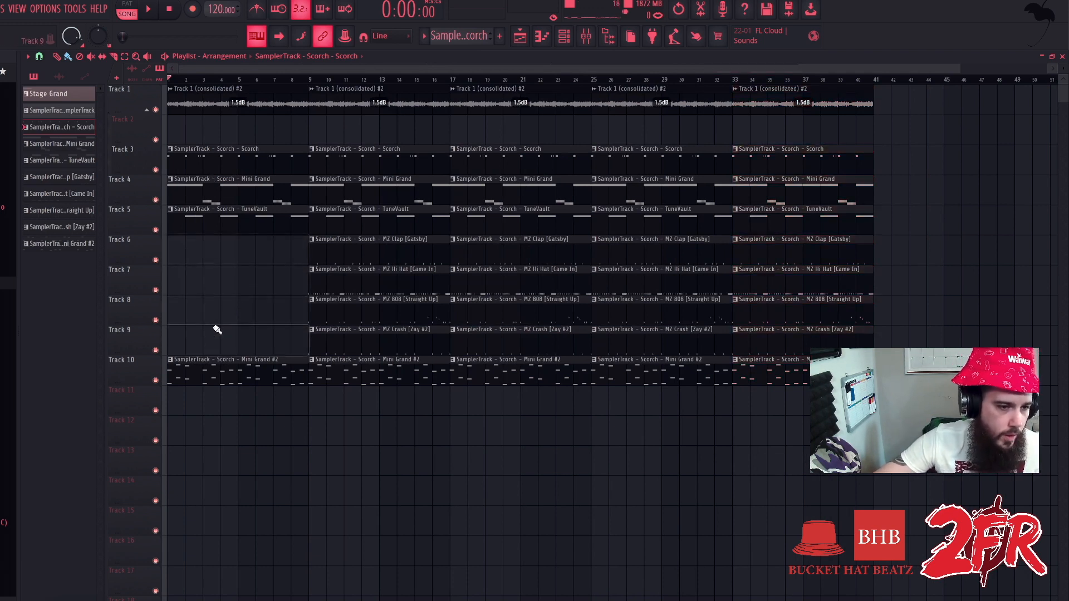
right_click(214, 223)
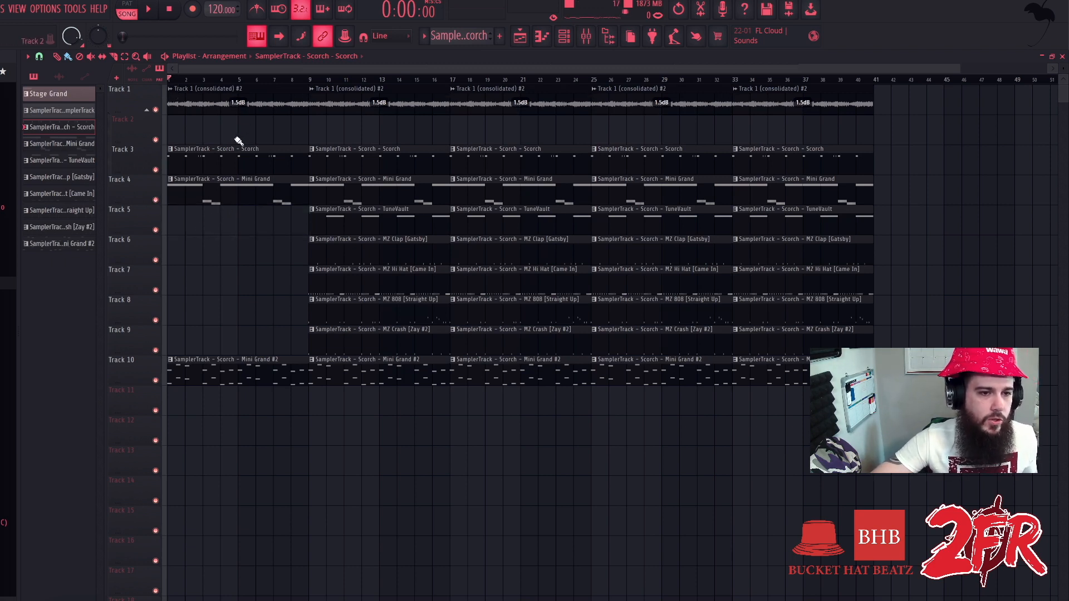
- Play the arrangement from the start, checking the mixer and channel rack and listening from the intro into the second section
key(space)
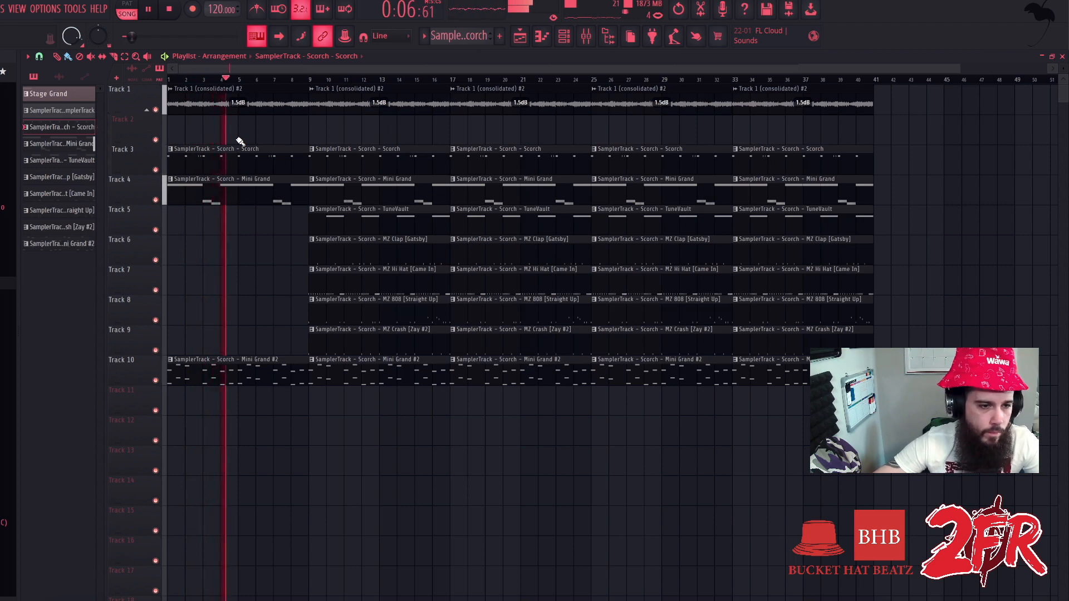
click(585, 36)
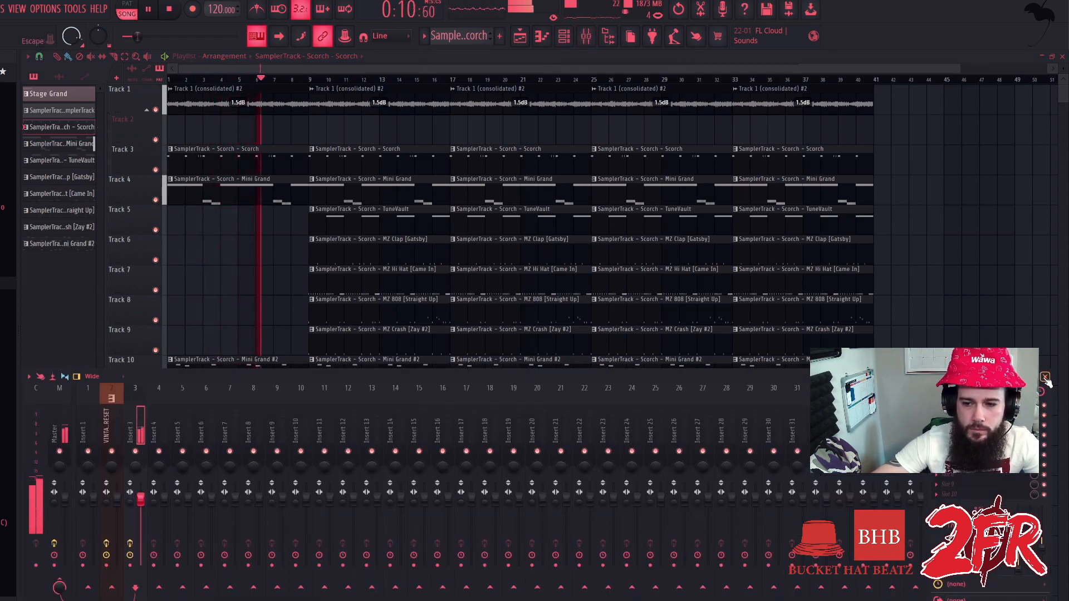
click(567, 36)
click(572, 36)
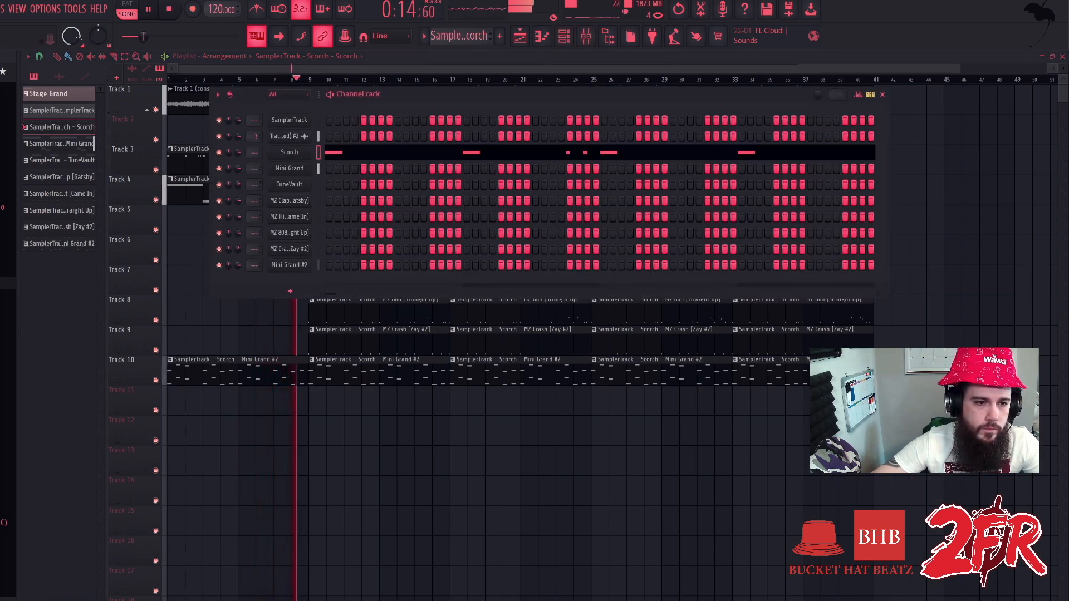
click(882, 95)
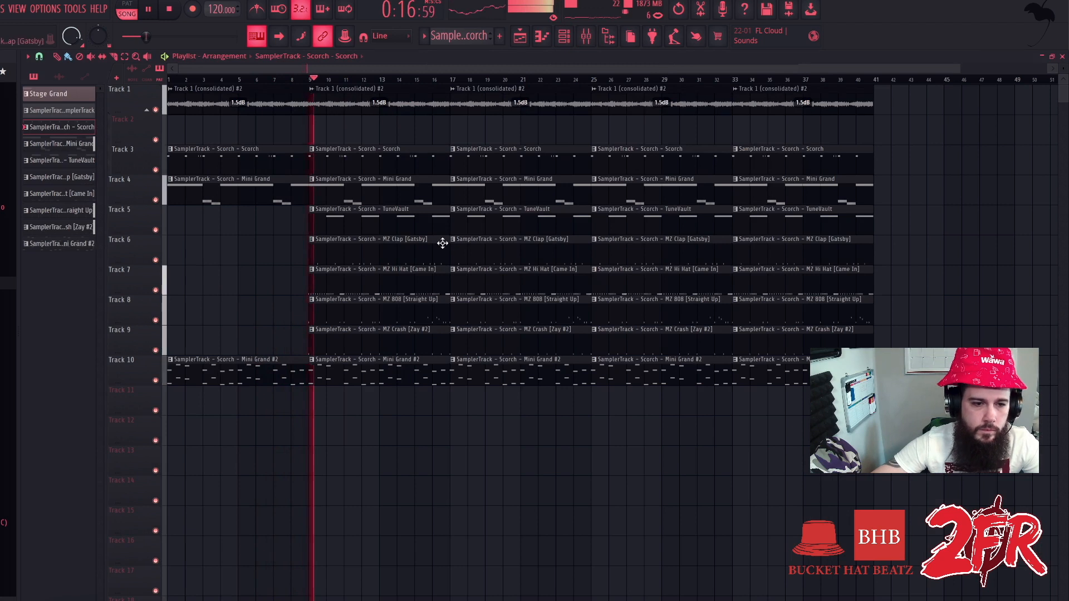
key(space)
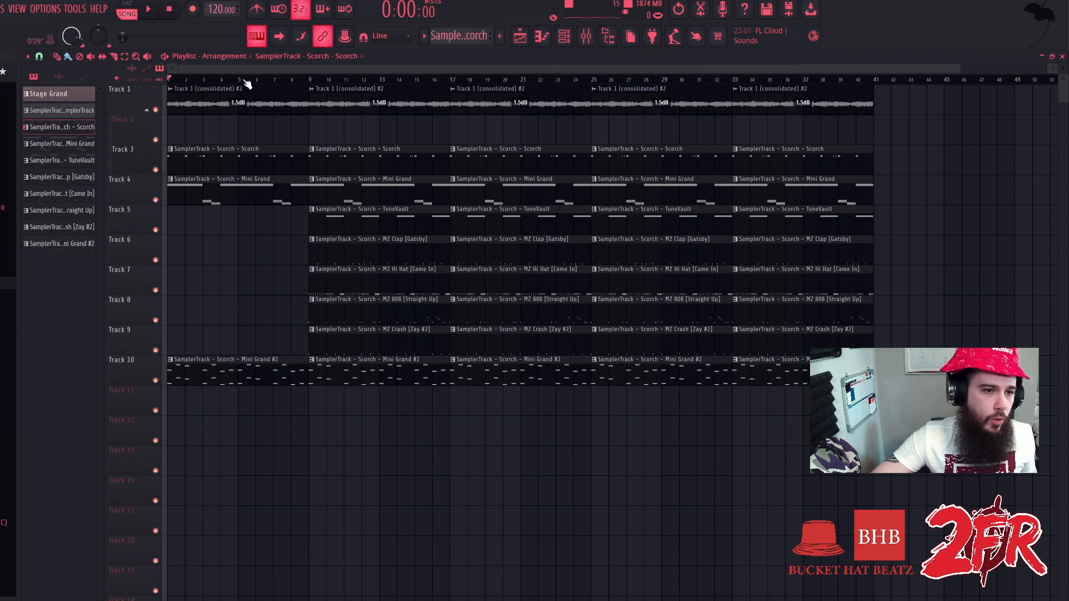
key(space)
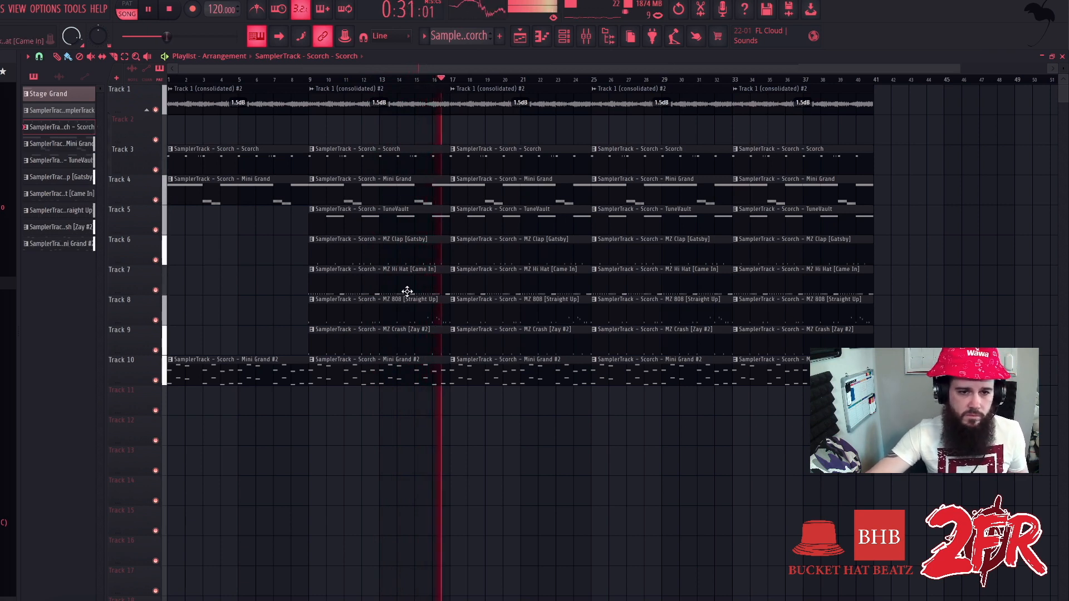
key(space)
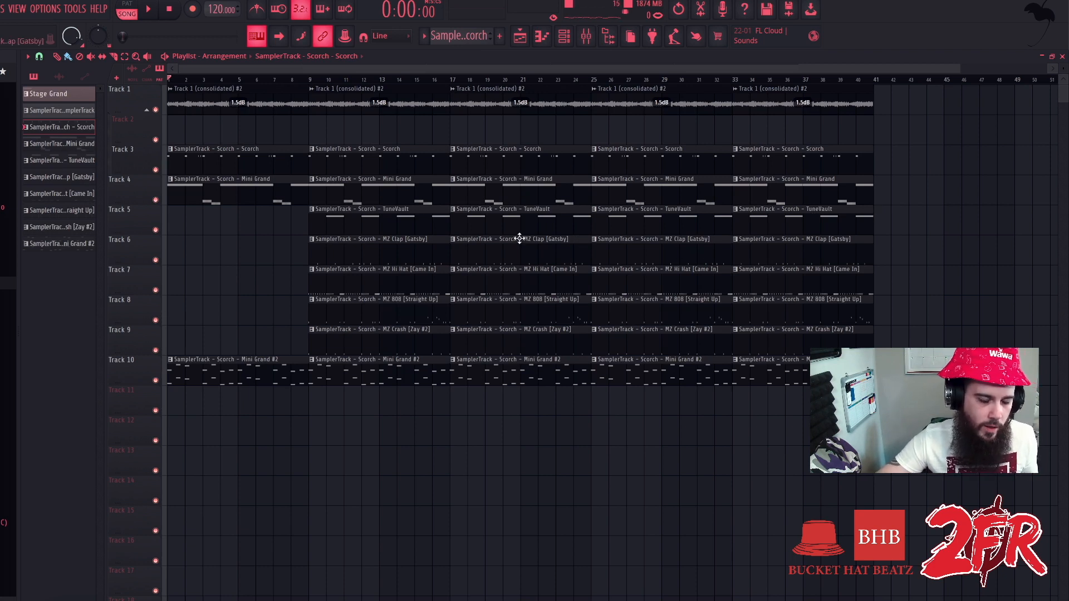
- Delete the consolidated audio, clap, 808 and crash clips from the third section, between bars 17 and 25
right_click(481, 100)
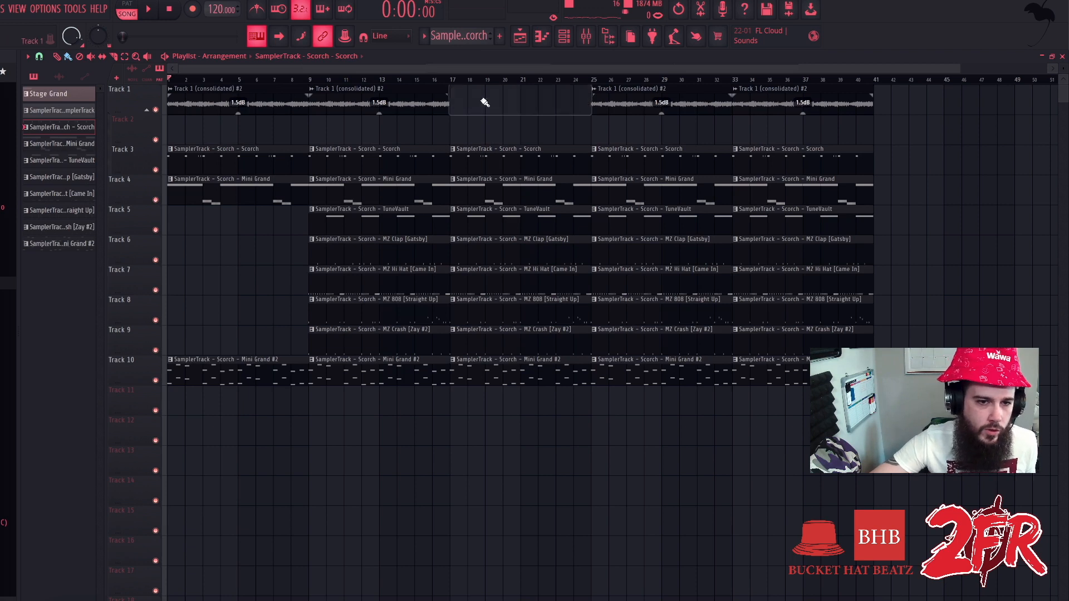
right_click(481, 252)
right_click(488, 312)
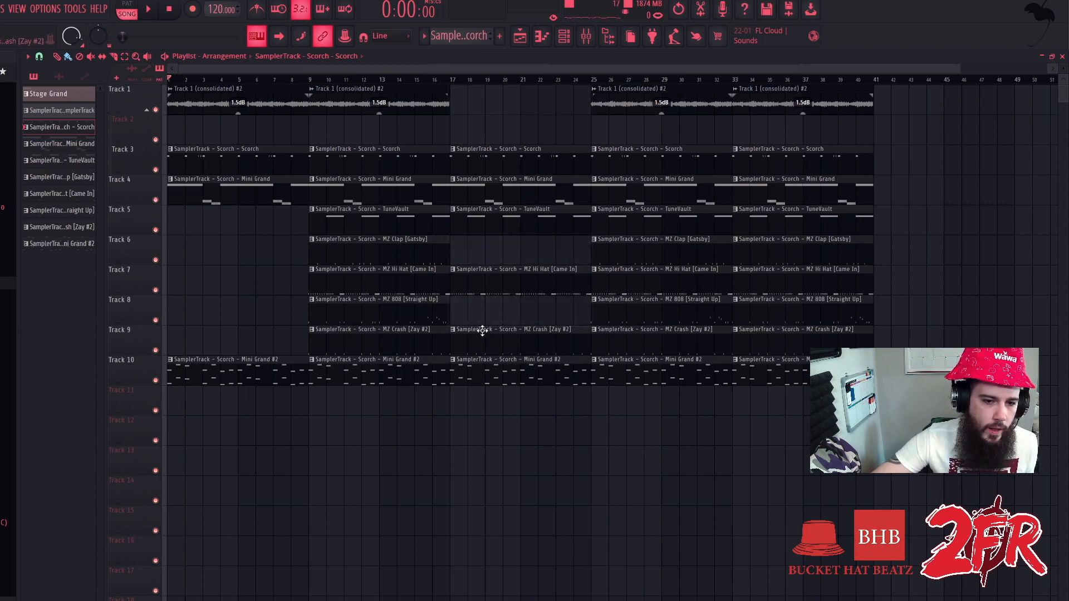
right_click(501, 326)
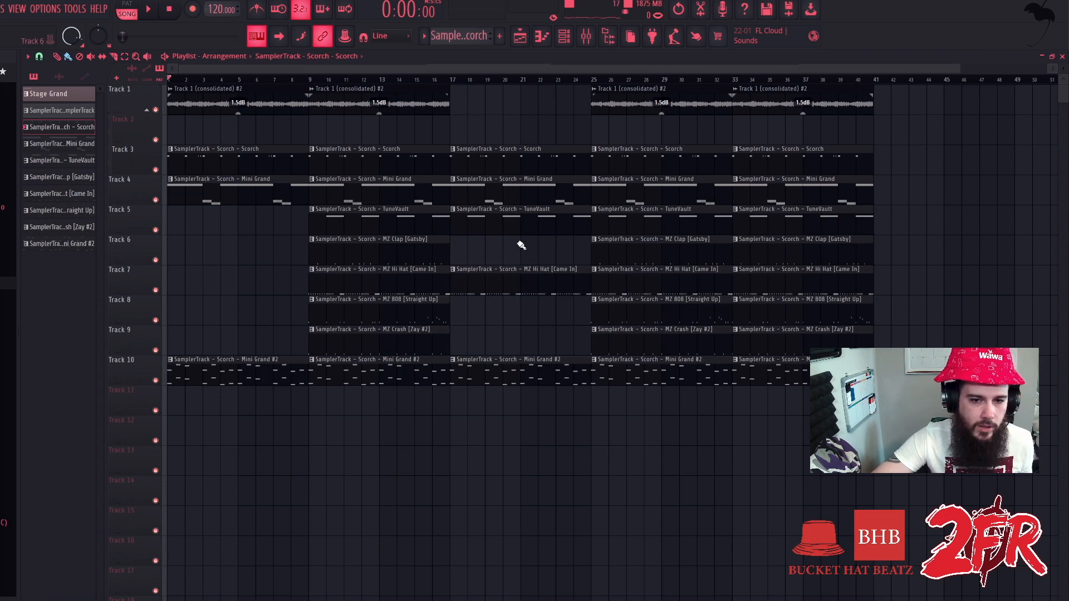
- Add a clap clip on Track 6 spanning only bars 21 to 25, and delete the third section's Mini Grand clip on Track 4
click(627, 252)
click(455, 257)
drag(452, 256, 536, 255)
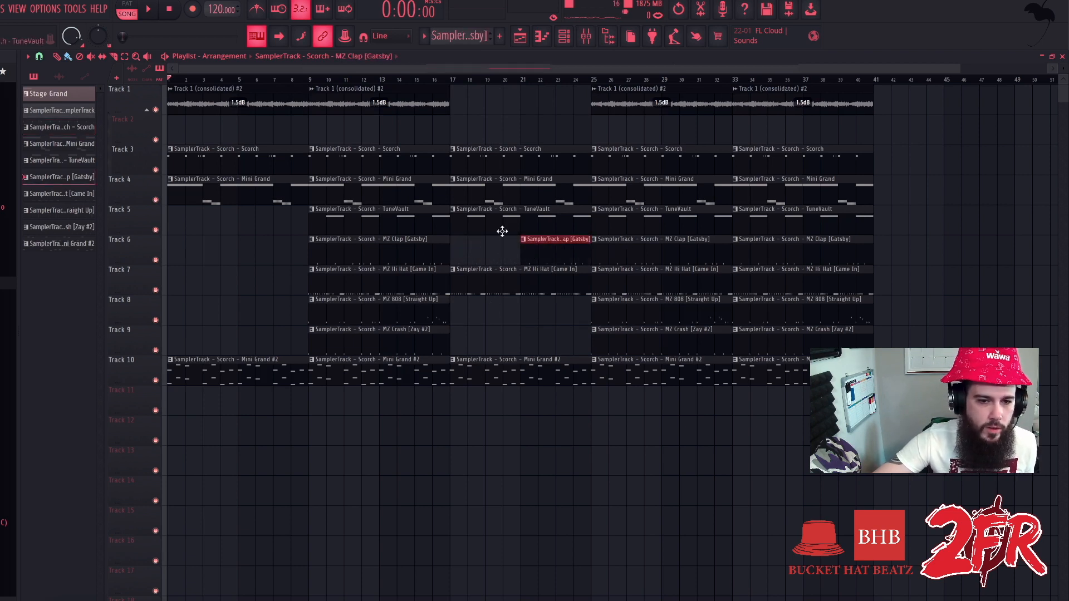
right_click(488, 193)
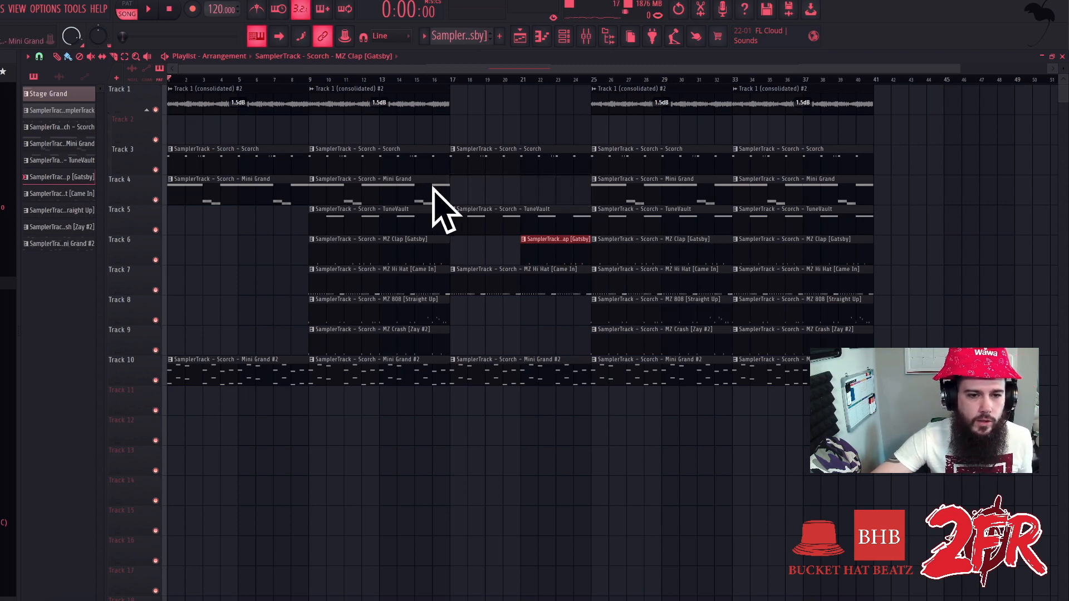
- Solo Track 4 to listen to the Mini Grand part alone, and unmute all tracks again
right_click(149, 200)
click(148, 201)
click(156, 200)
click(156, 200)
ctrl+click(156, 200)
key(space)
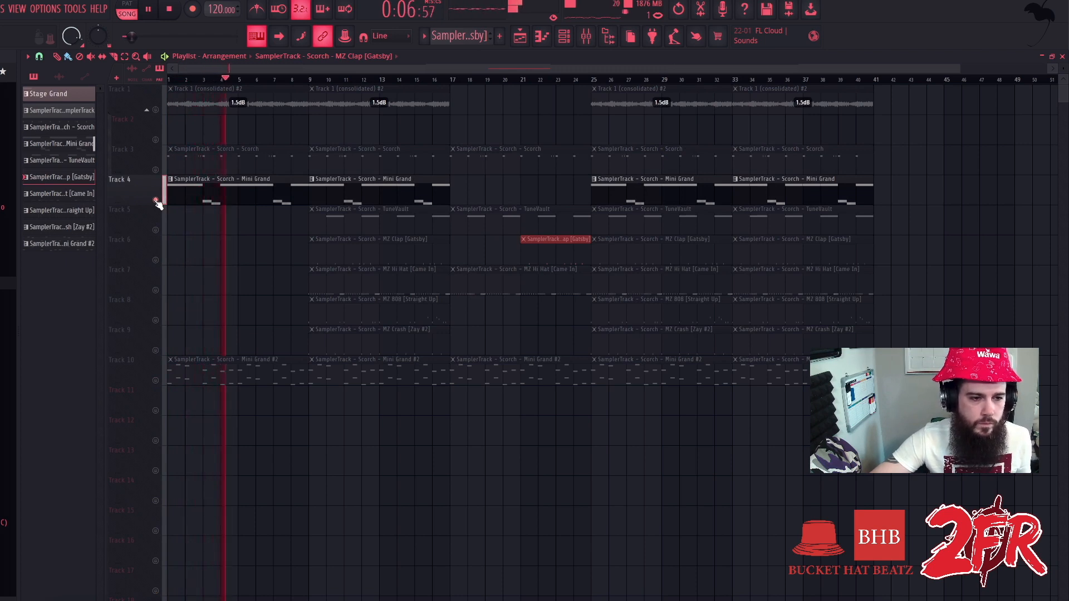
key(space)
click(156, 201)
click(156, 200)
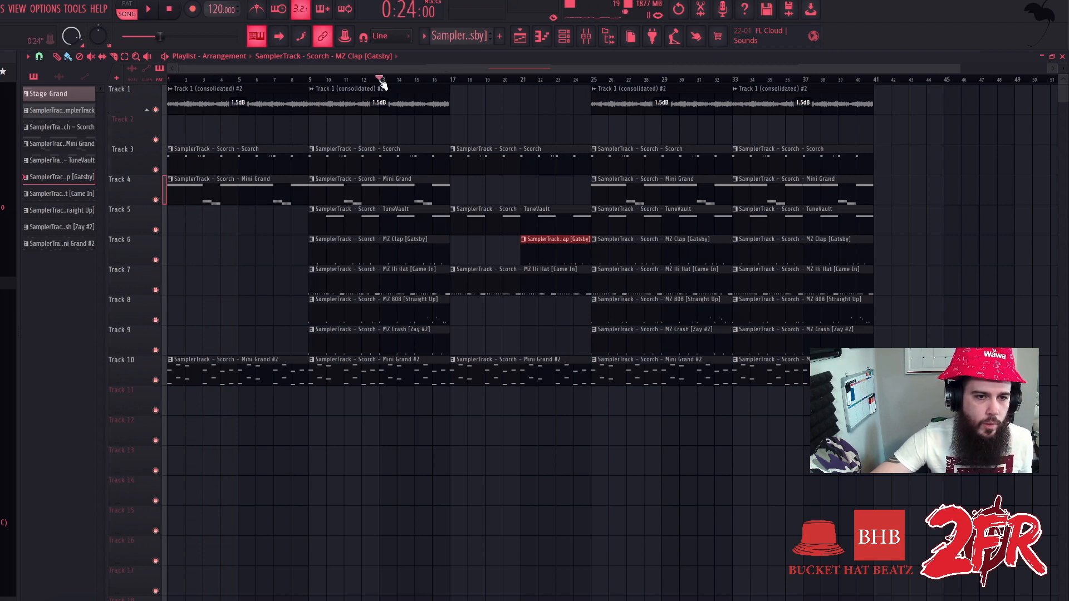
- Play the arrangement from bar 13 to review the transition into the stripped-down third section
key(space)
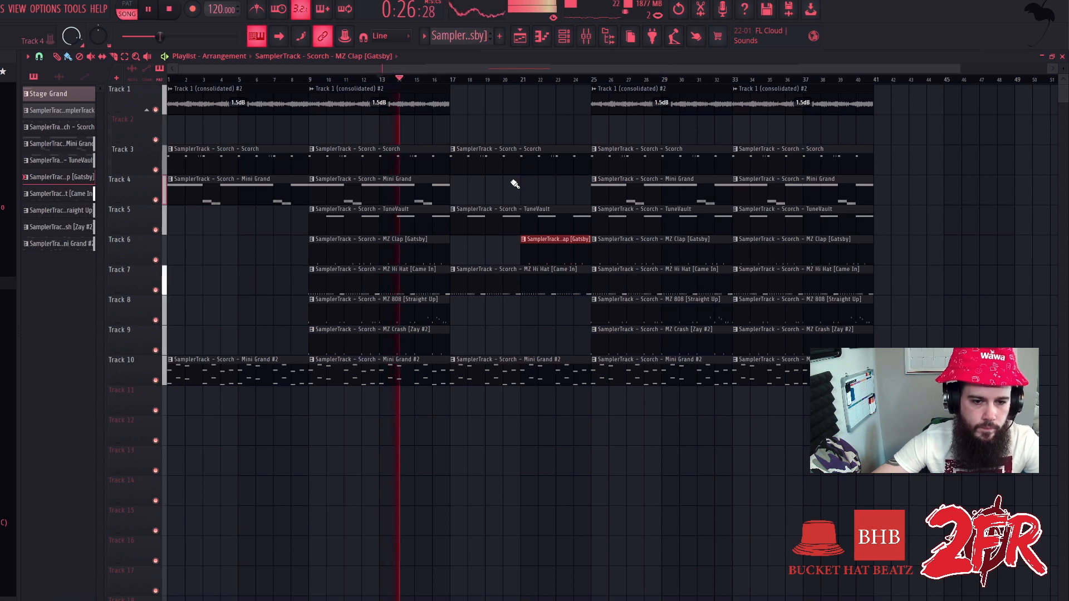
click(449, 105)
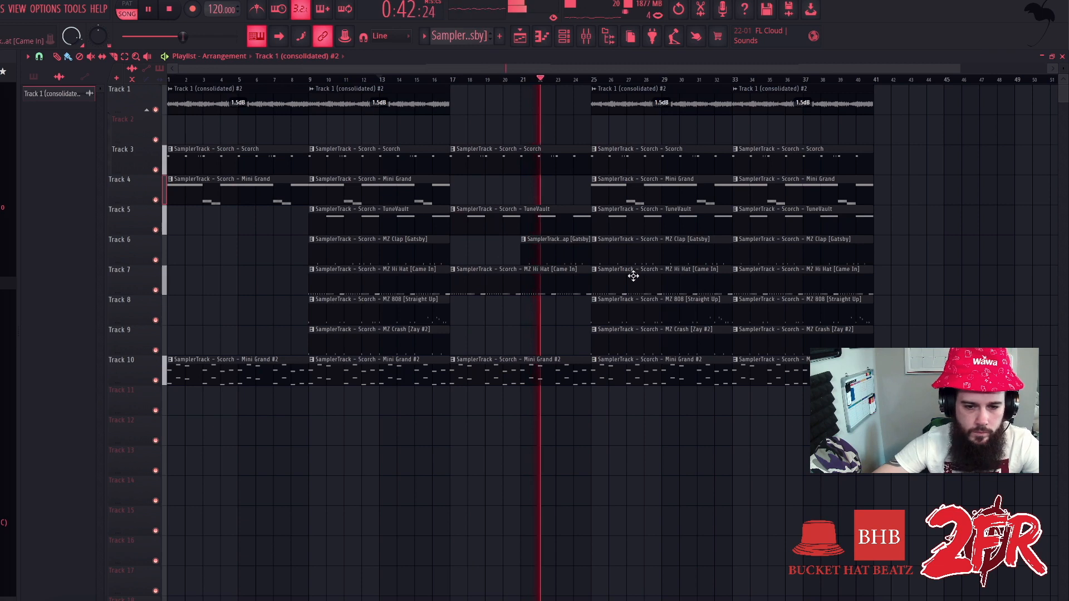
- Delete the crash clip between bars 25 and 33 on Track 9 and the Mini Grand #2 clips between bars 17 and 33 on Track 10
right_click(631, 339)
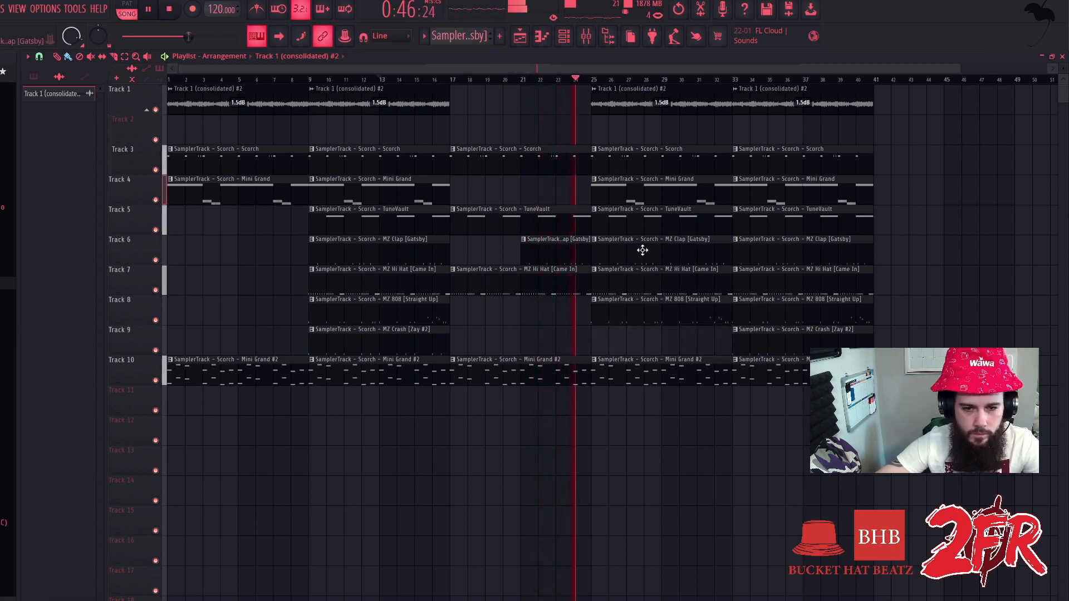
right_click(641, 278)
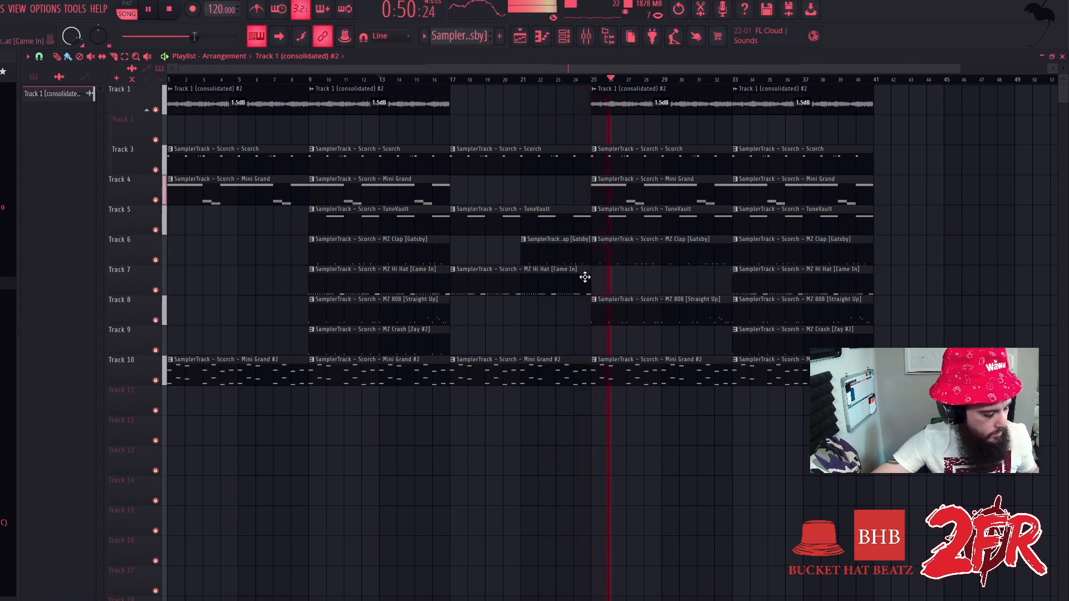
key(ctrl+z)
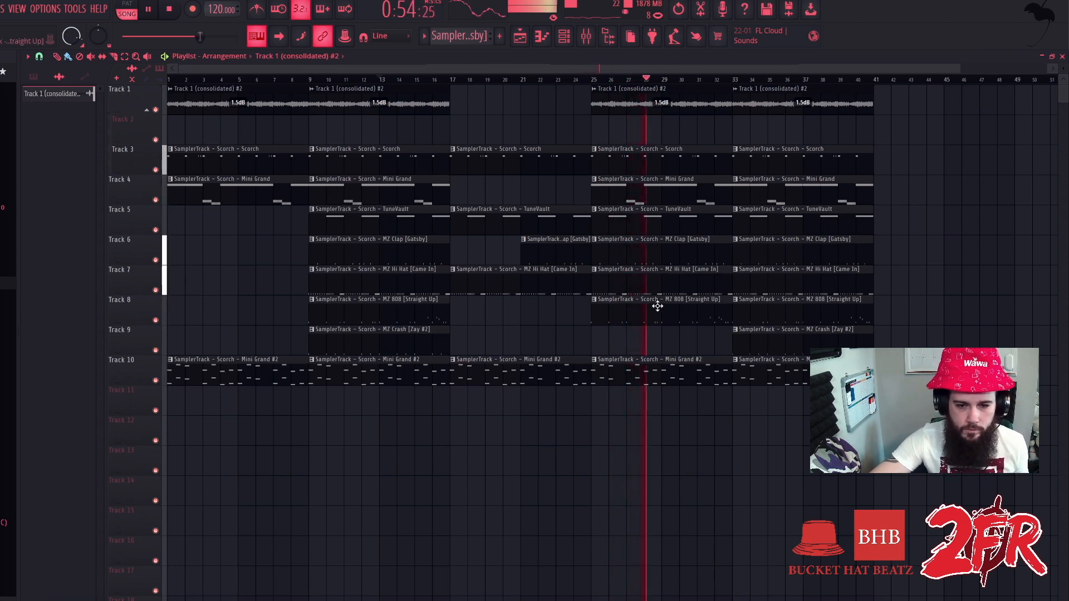
right_click(627, 362)
key(space)
right_click(537, 364)
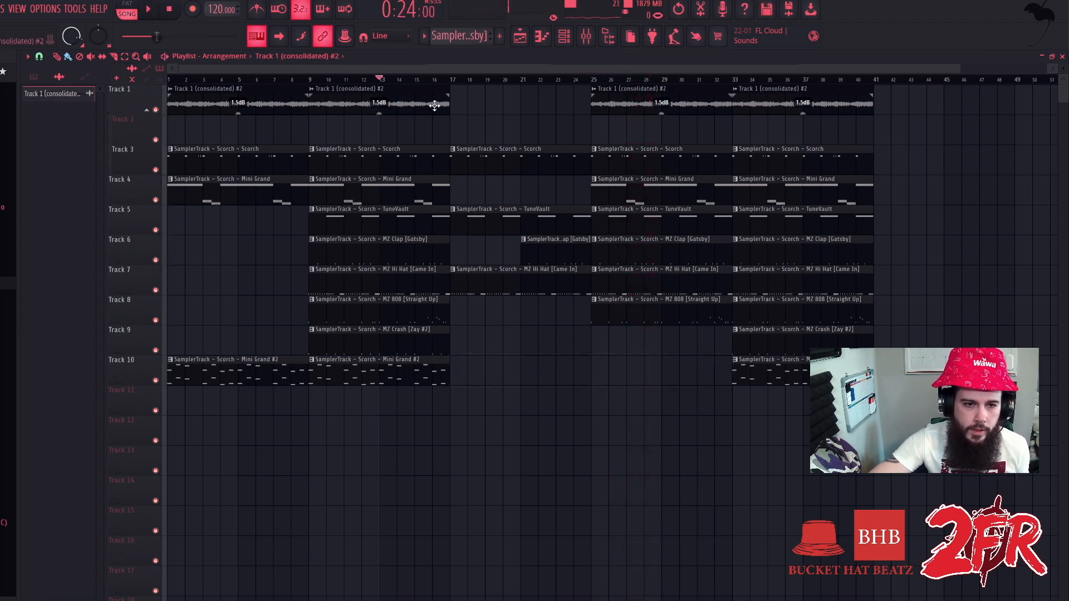
- Add the consolidated audio clip at bar 17 on Track 1, and delete the Mini Grand #2 and crash clips between bars 33 and 41
click(452, 106)
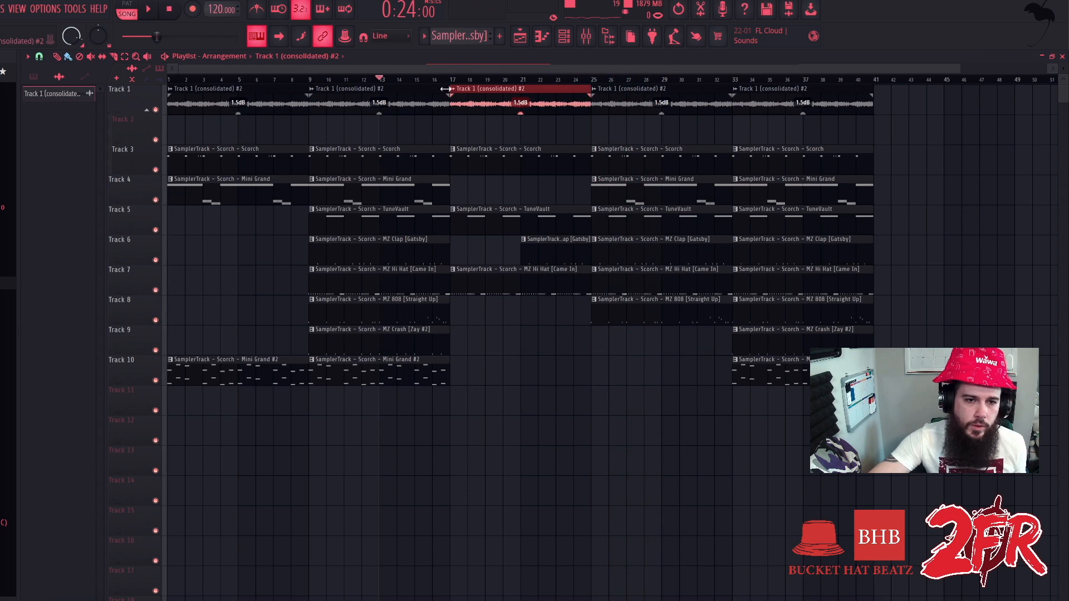
drag(433, 83, 416, 82)
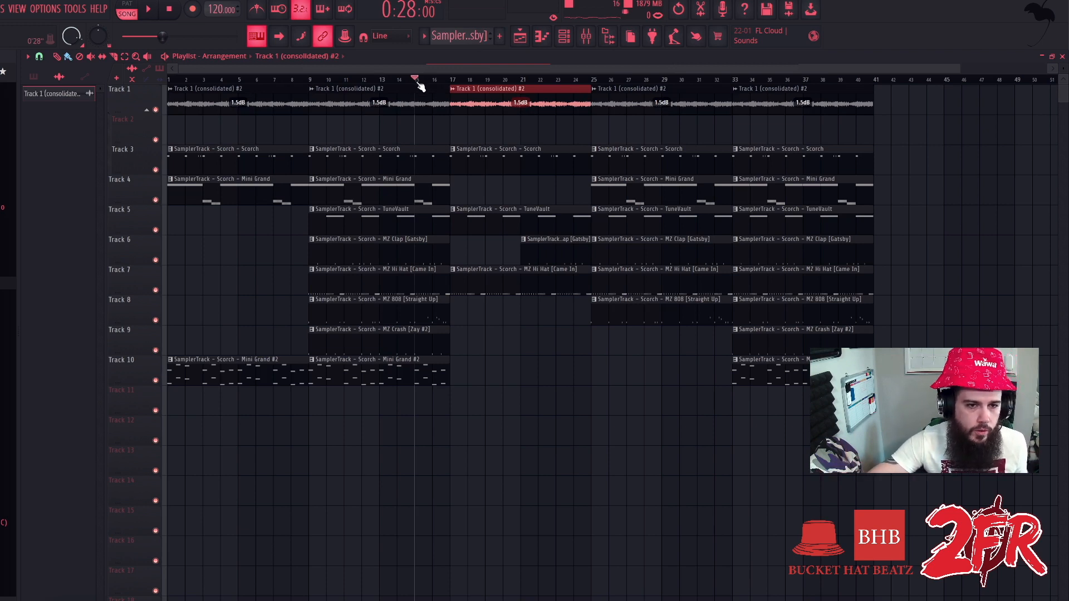
click(423, 375)
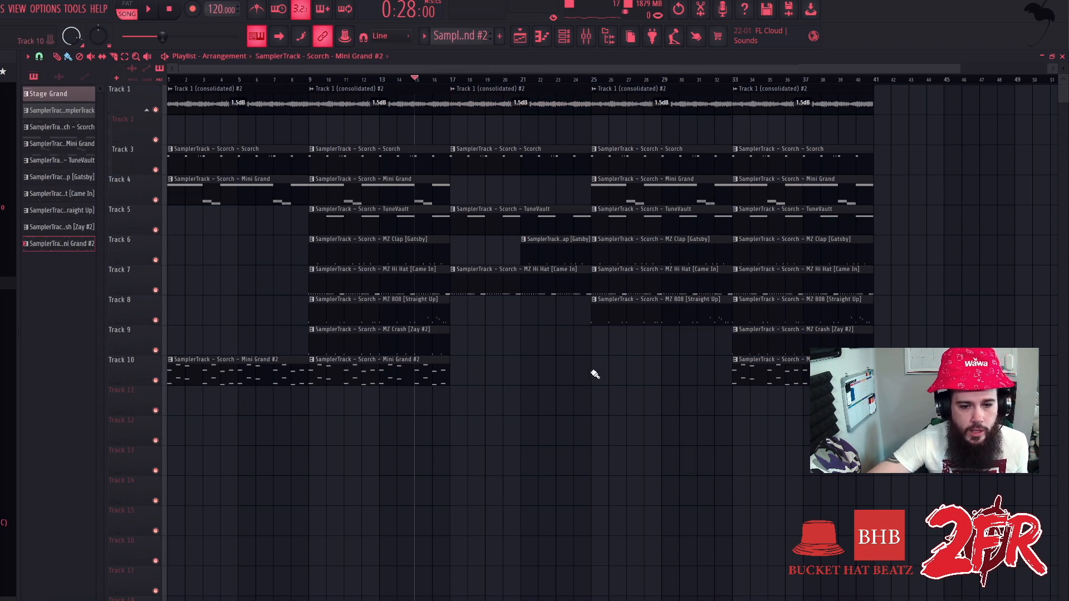
right_click(767, 371)
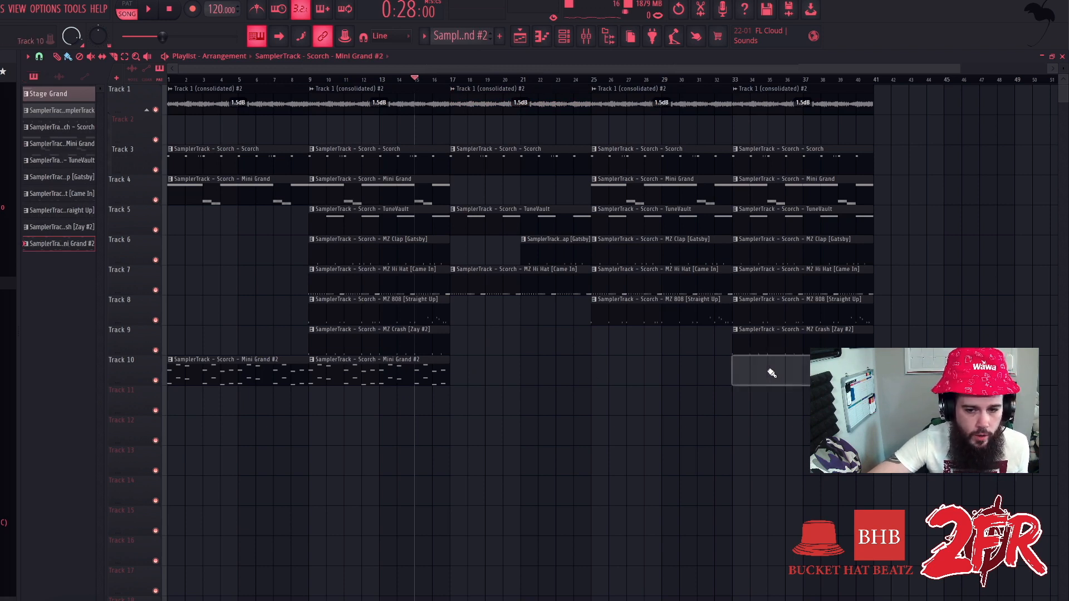
right_click(775, 349)
- Play the arrangement from bar 15 and again from bar 24 to review the transitions into the third and fourth sections
key(space)
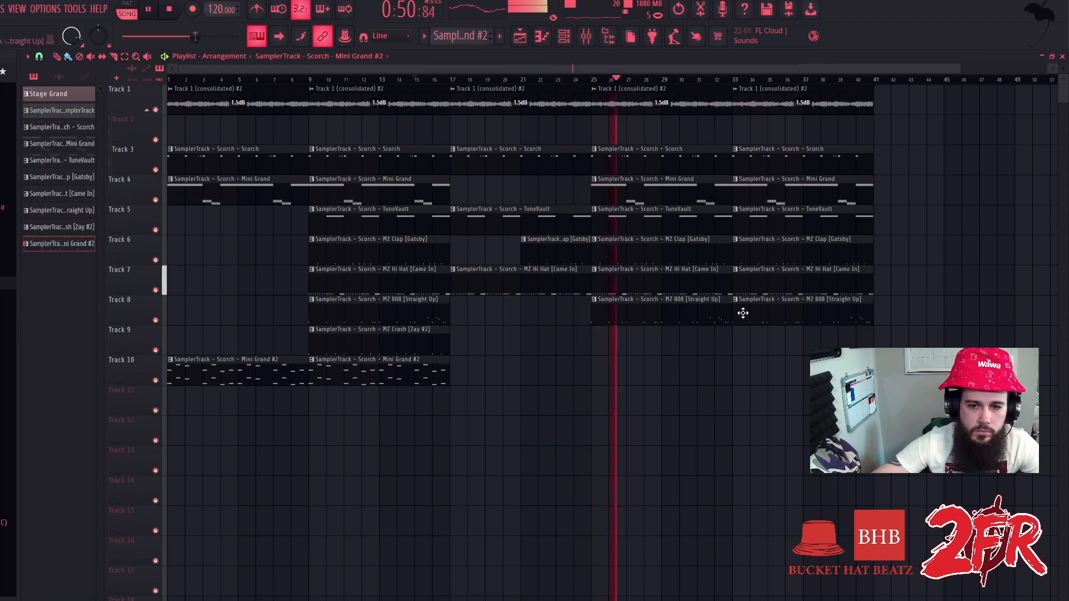
key(space)
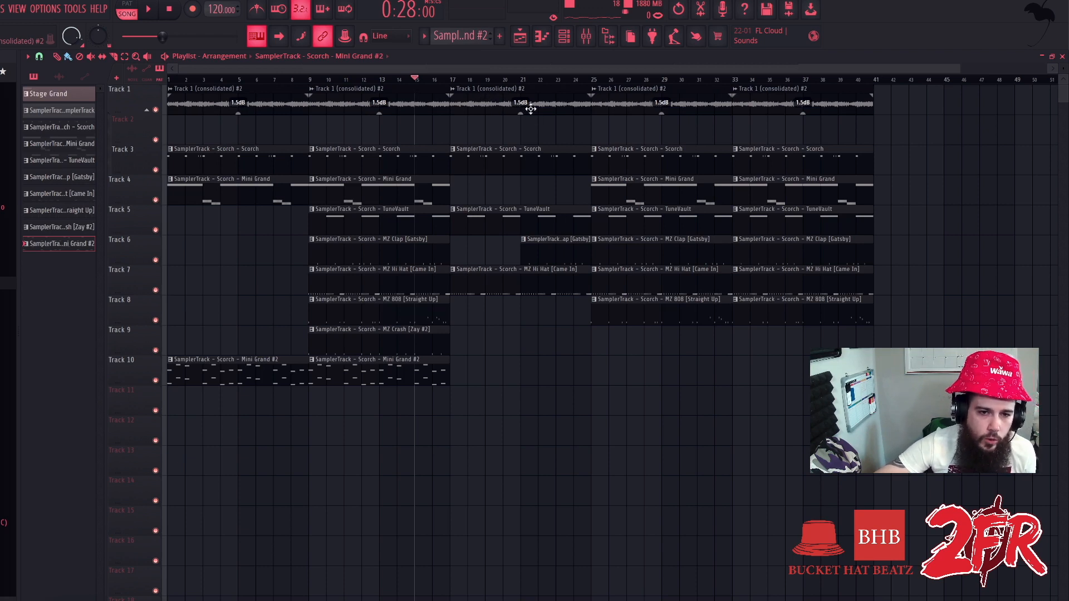
key(space)
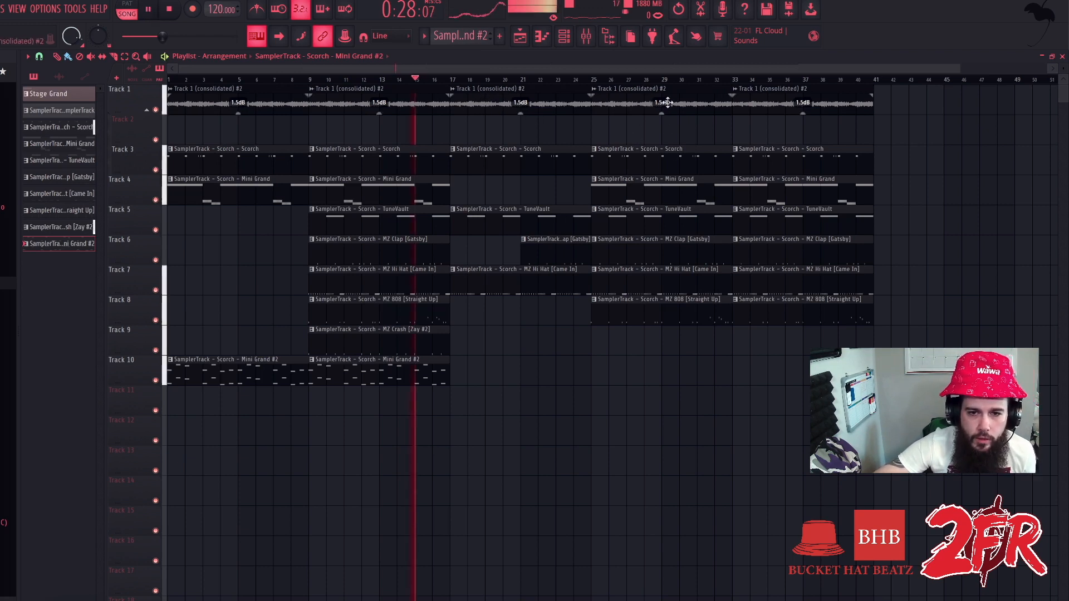
click(574, 82)
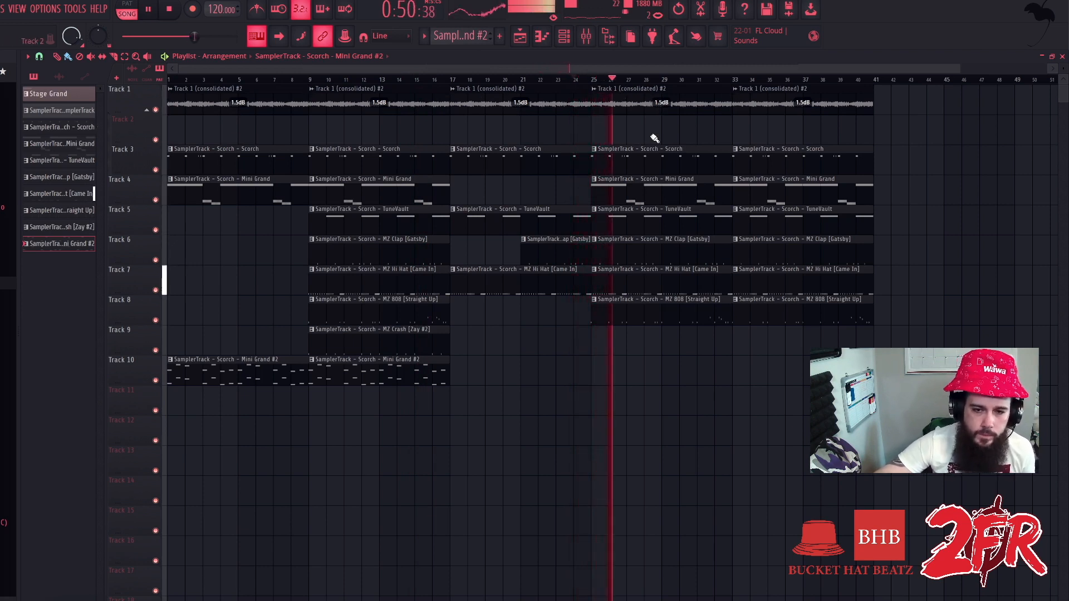
key(space)
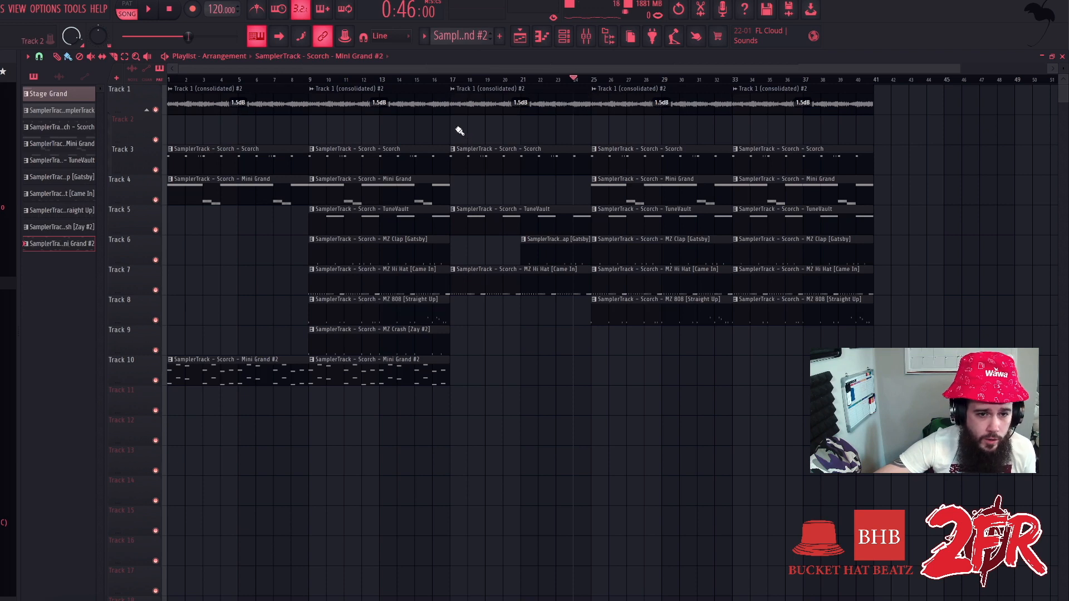
- Add a Mini Grand #2 clip at bar 33 on Track 10, and delete that section's clap, TuneVault, Mini Grand and hi-hat clips
click(39, 58)
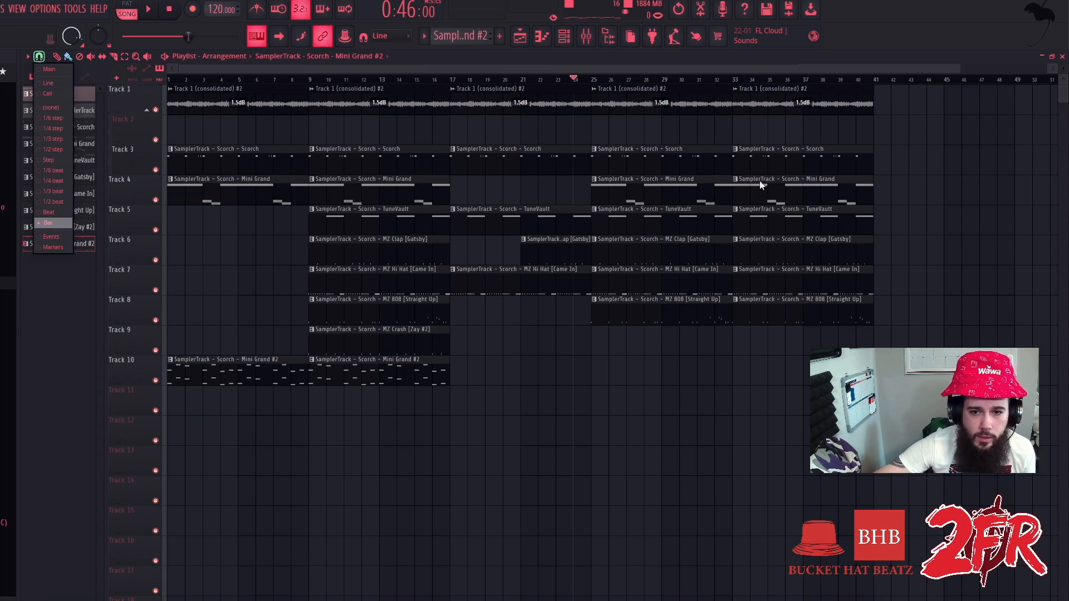
click(684, 358)
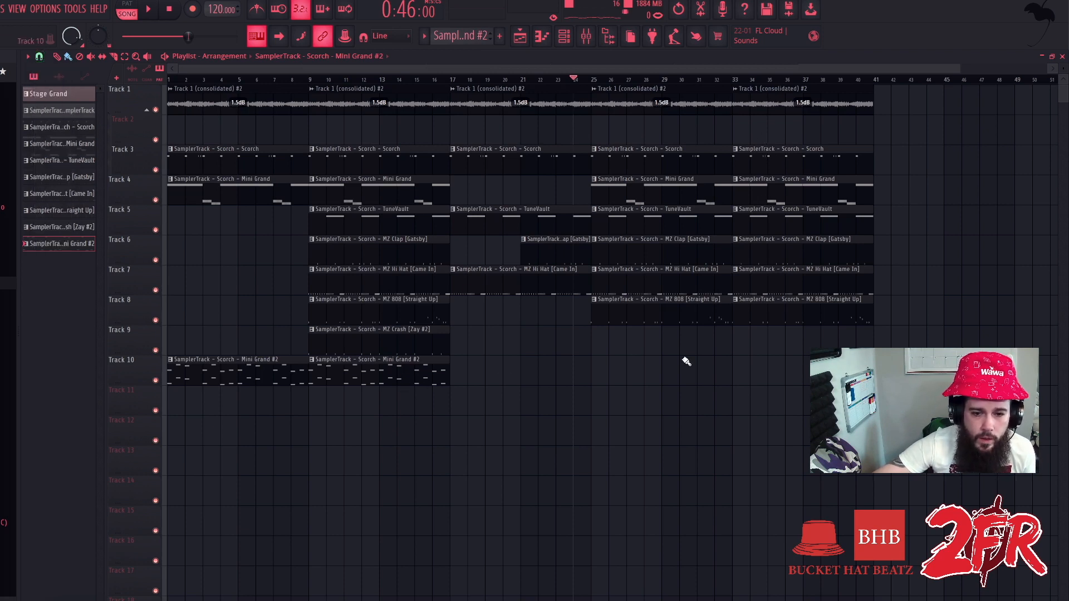
click(733, 371)
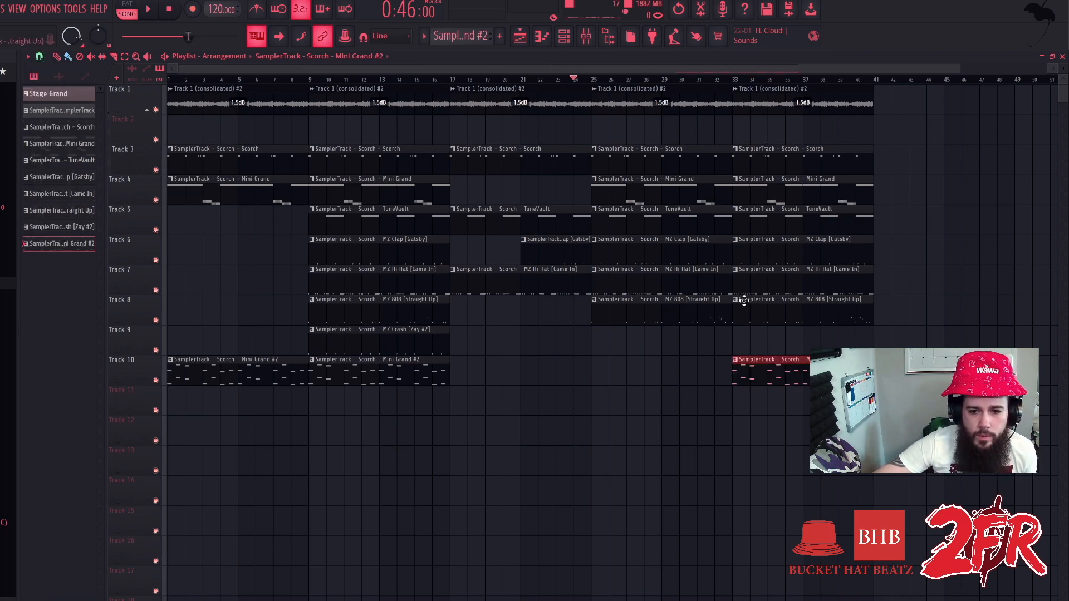
right_click(768, 253)
right_click(774, 222)
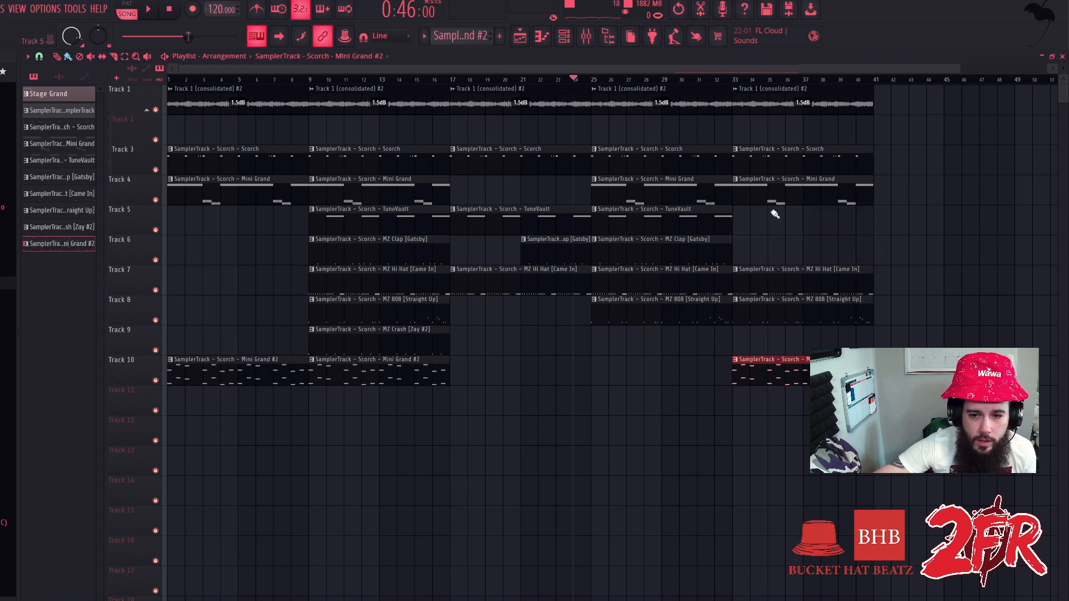
right_click(772, 202)
right_click(780, 272)
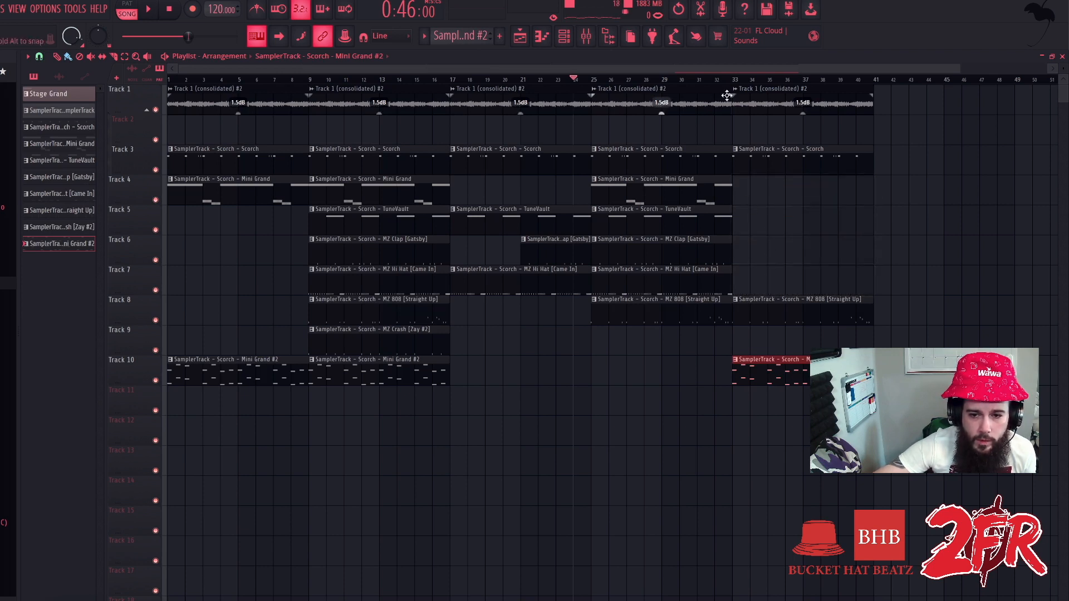
- Play the arrangement from bar 29 to review the transition into the stripped-down section at bar 33
click(666, 80)
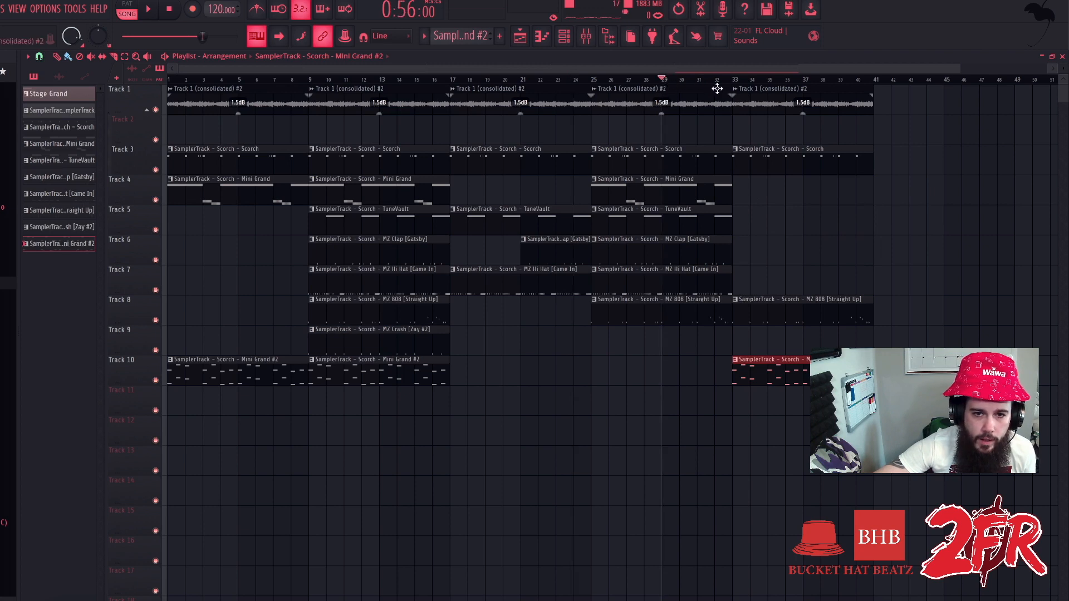
key(space)
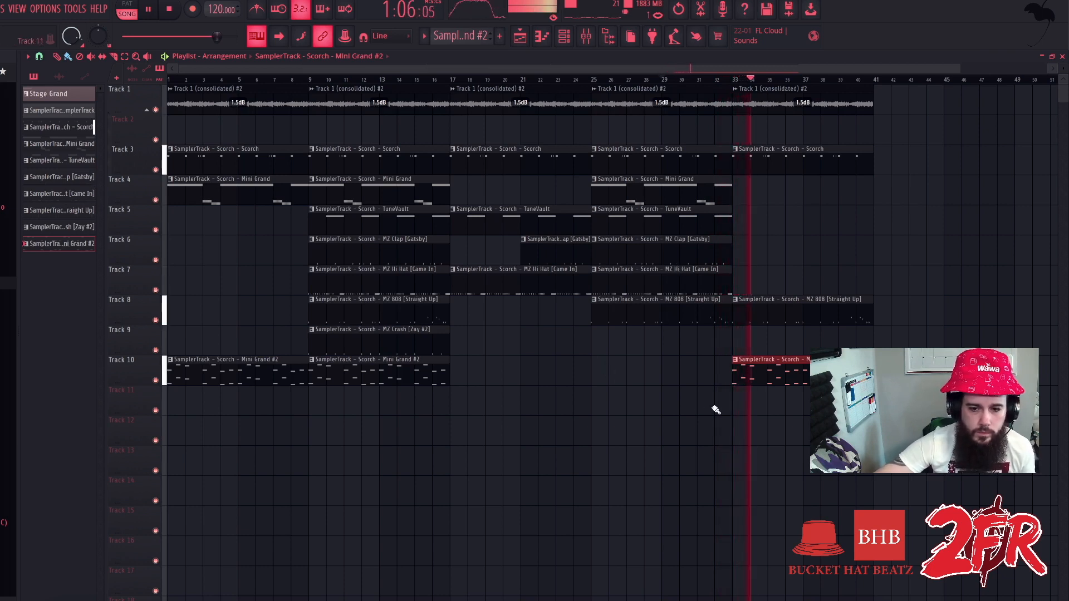
- Duplicate all clips between bars 9 and 41 so that the copy starts at bar 41
drag(660, 310, 341, 95)
key(space)
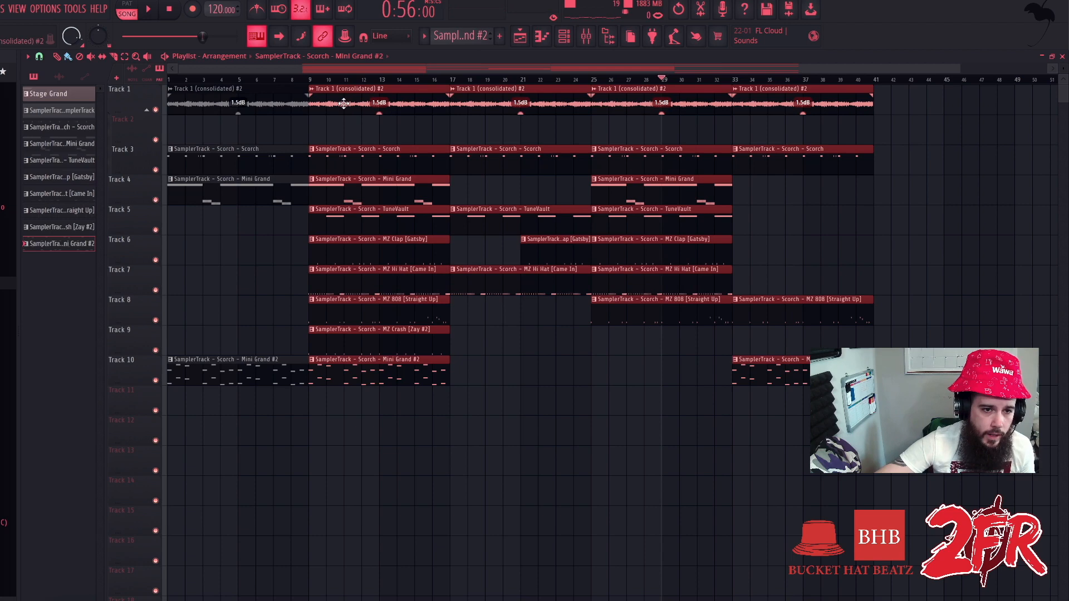
drag(343, 104, 923, 96)
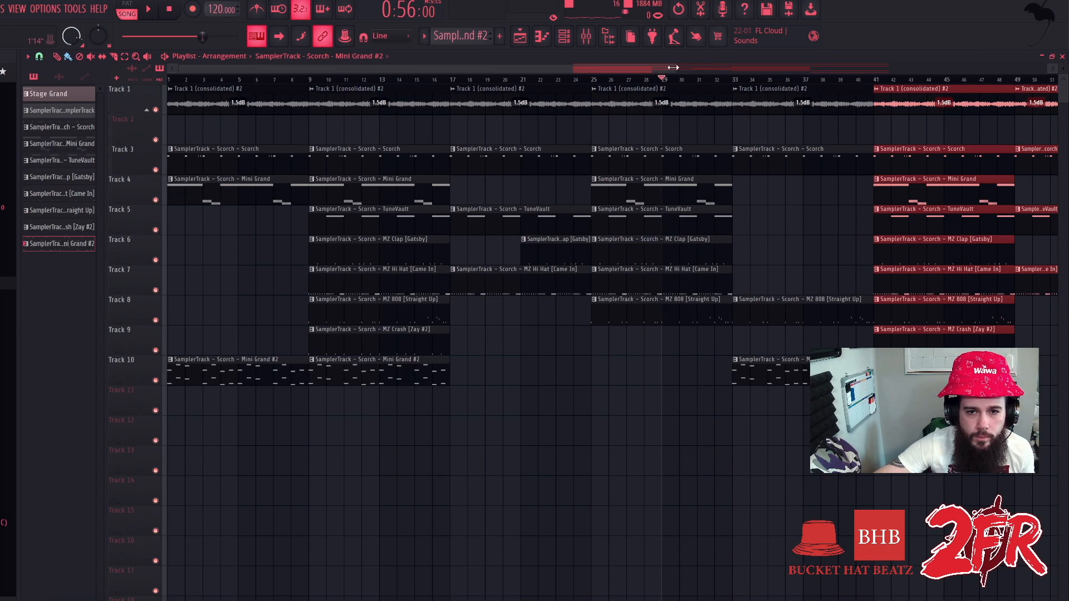
drag(673, 68, 1049, 69)
- Extend the short clap clip on Track 6 back to start at bar 51, and play from bar 47 to check it
key(space)
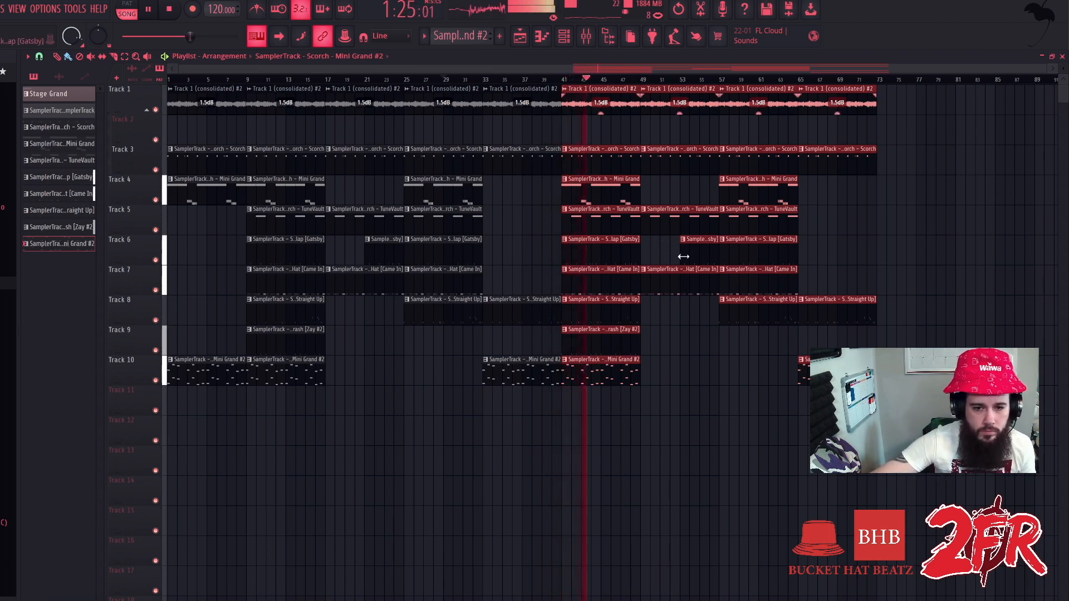
click(685, 345)
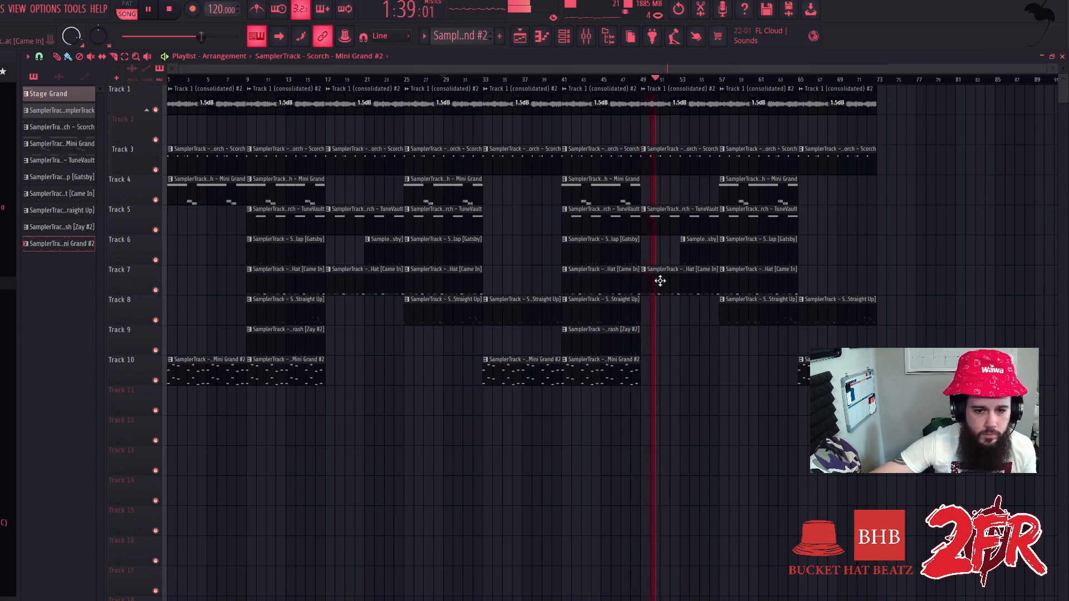
drag(680, 258, 659, 259)
key(space)
click(622, 81)
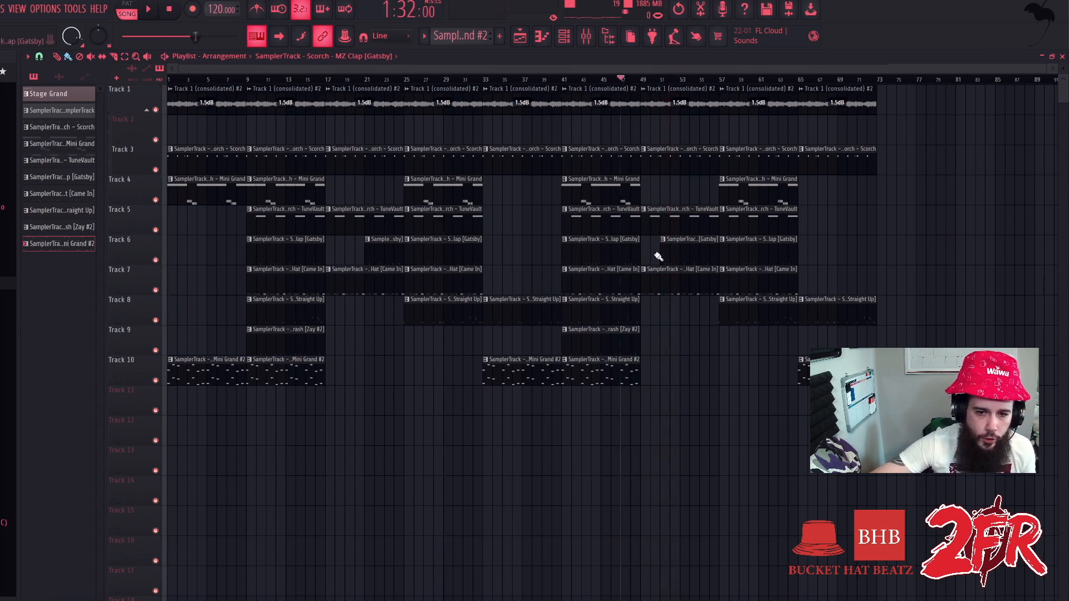
key(space)
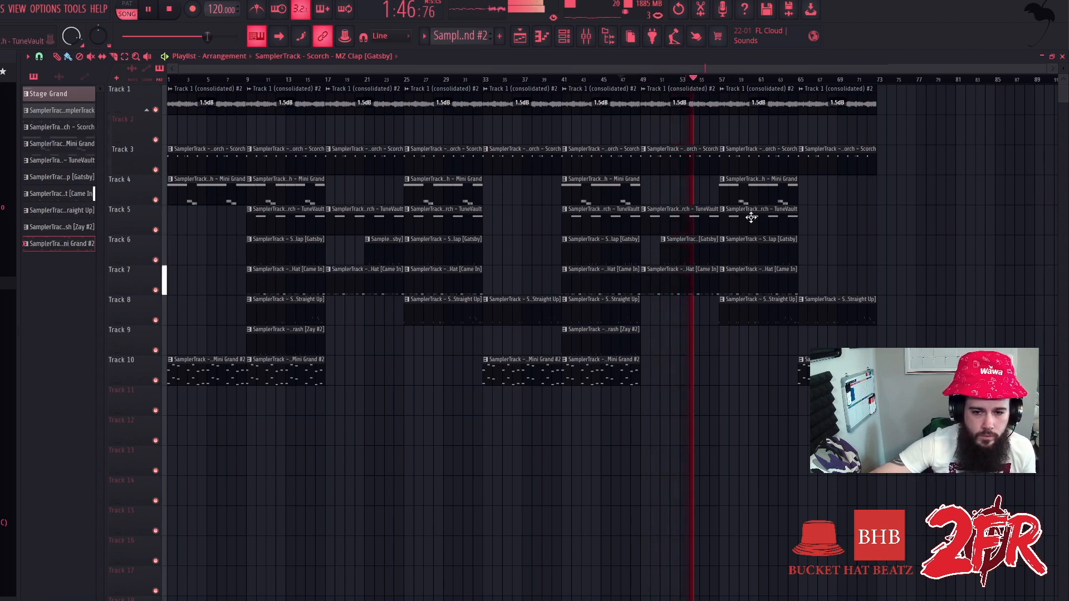
- Add a Mini Grand #2 clip at bar 57 on Track 10, and delete that section's TuneVault clip and Track 4 Mini Grand clip
click(720, 370)
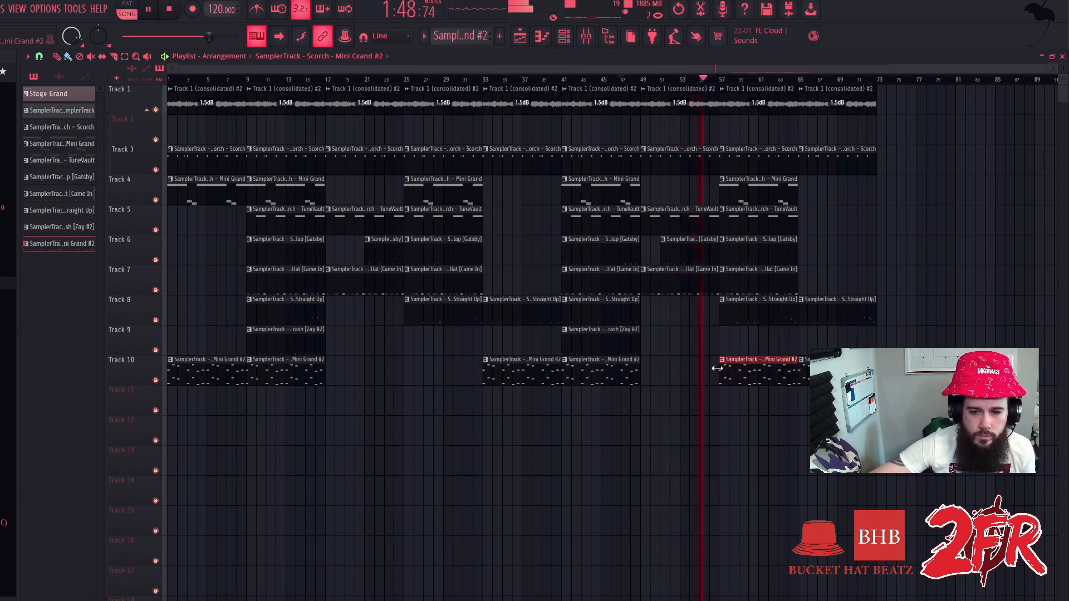
right_click(742, 223)
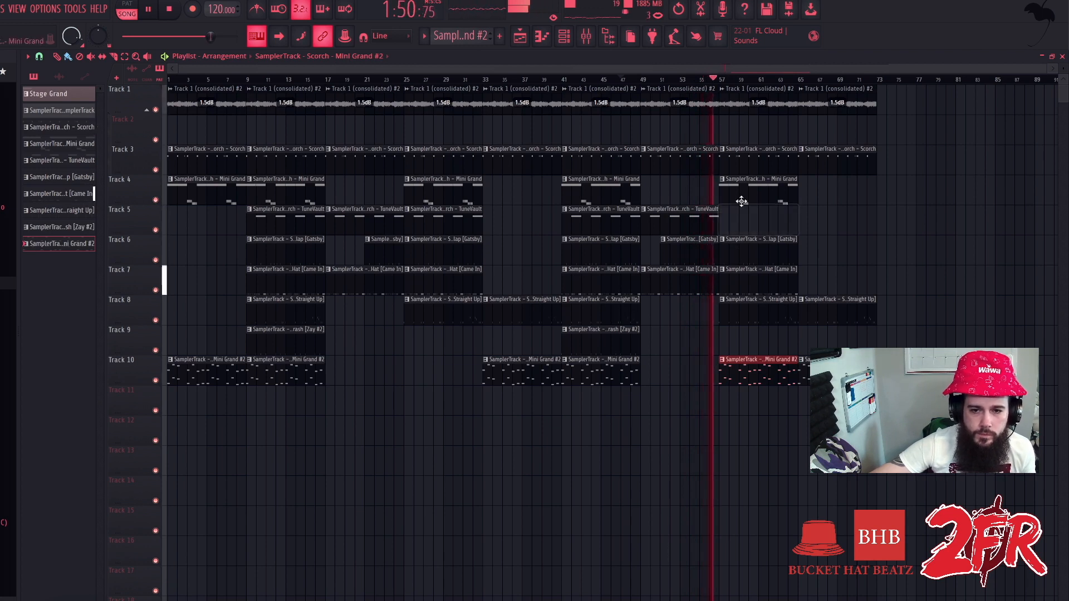
right_click(746, 199)
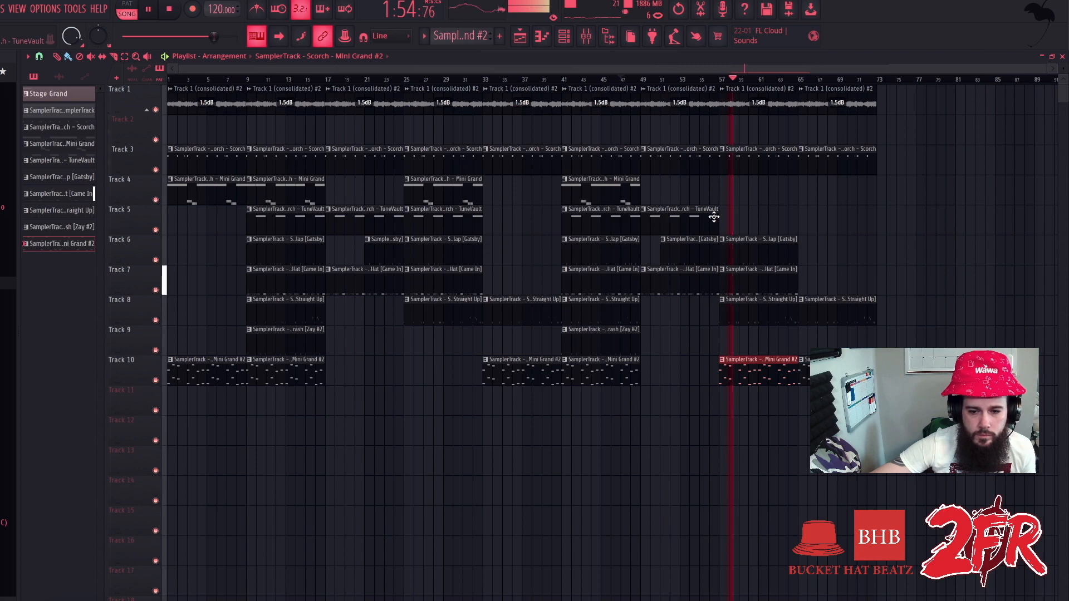
key(space)
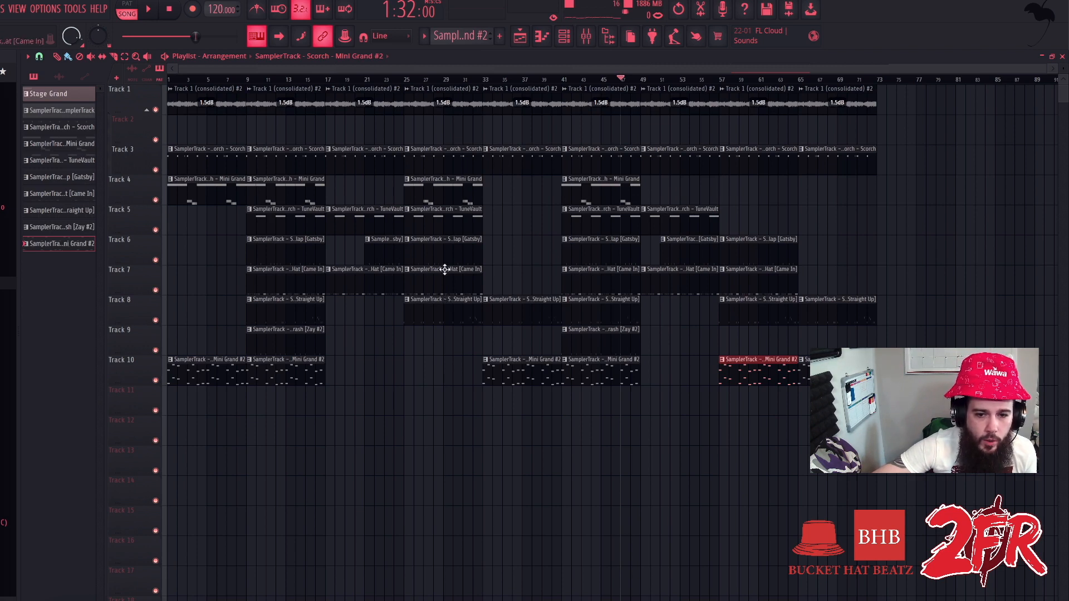
- Delete the 808 clip at bar 65 on Track 8, and add TuneVault and Mini Grand clips there on Tracks 5 and 4
key(space)
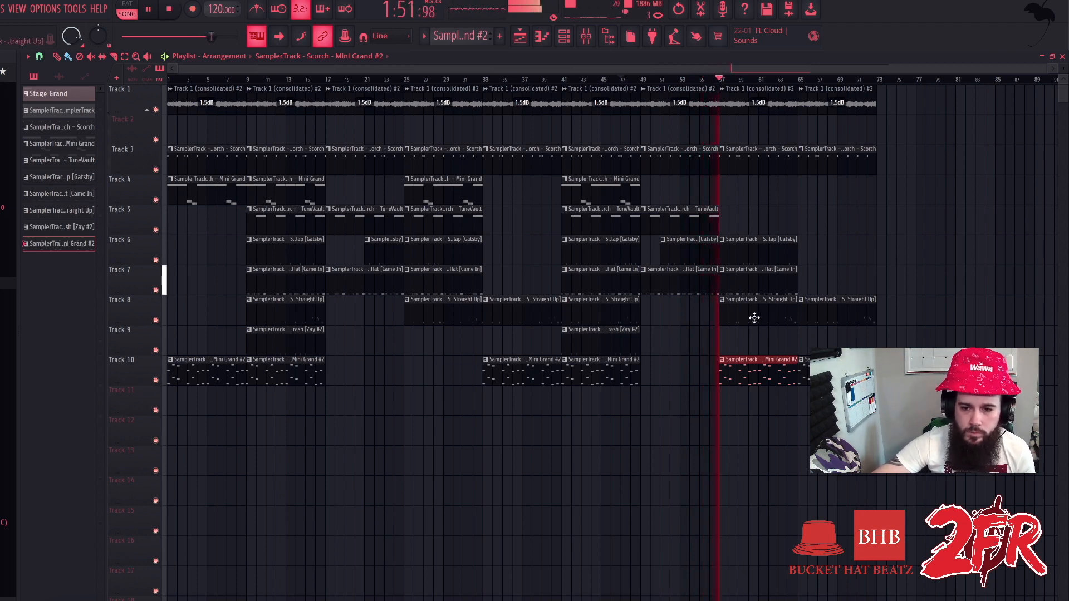
right_click(826, 316)
click(659, 215)
click(802, 216)
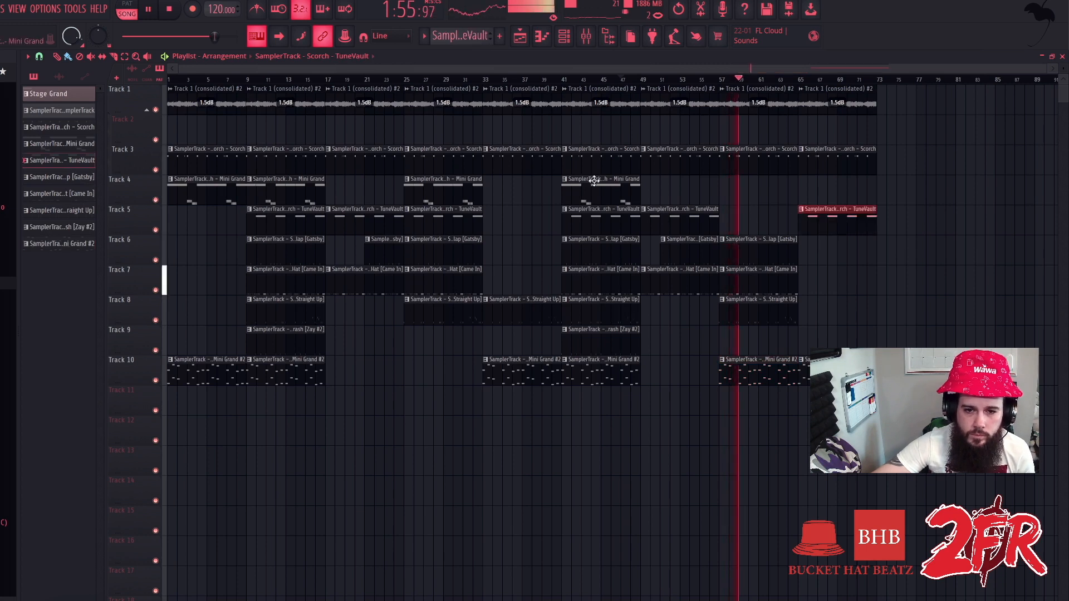
click(802, 191)
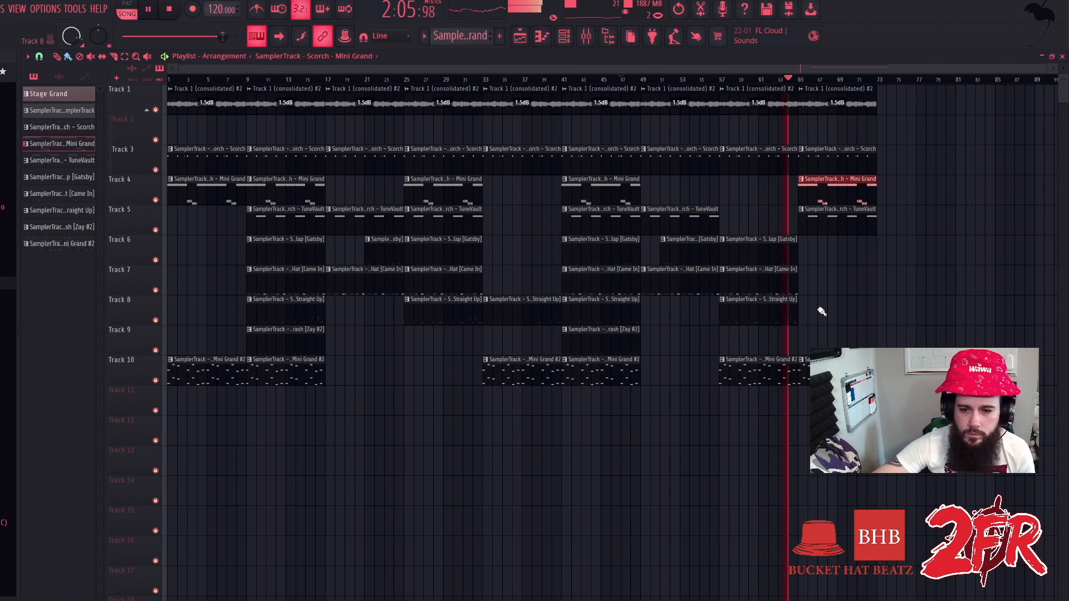
click(763, 311)
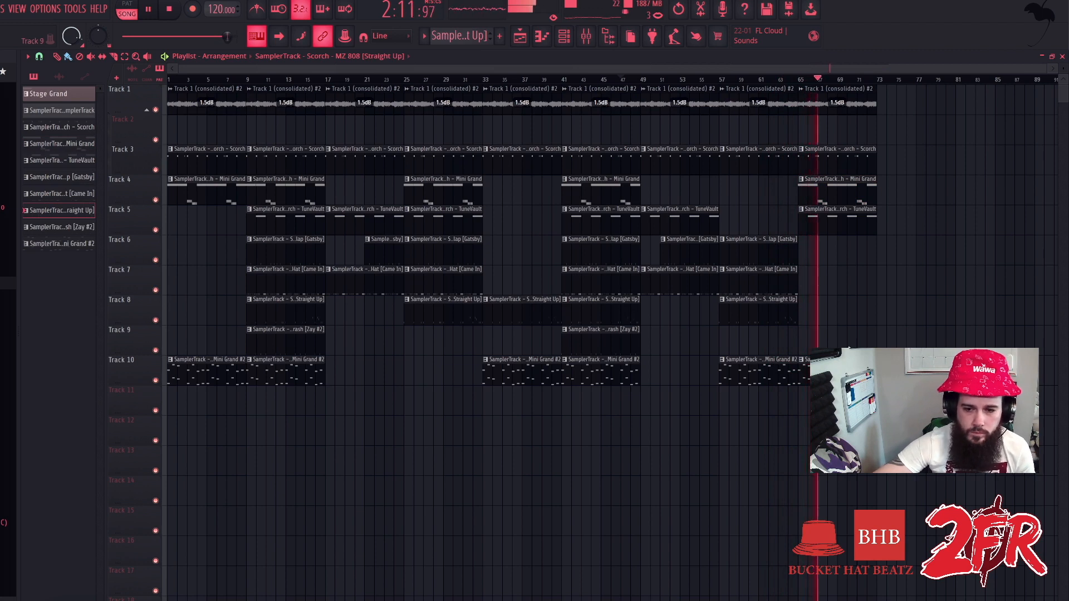
- Duplicate the full eight-bar section between bars 41 and 49 to bar 73
drag(621, 413, 888, 124)
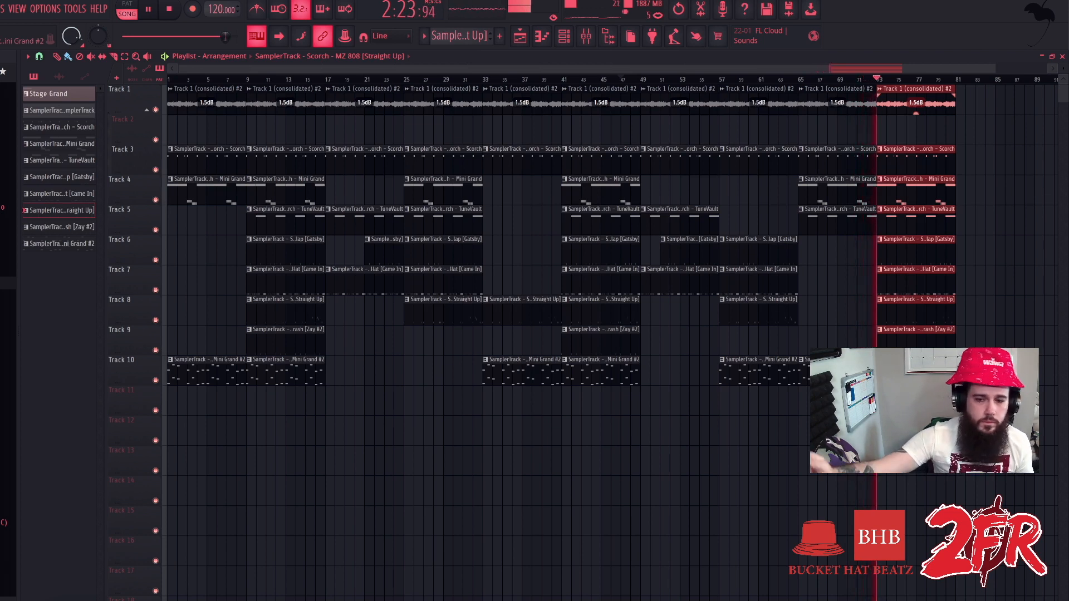
- Stop playback and add an eight-bar outro at bar 81 with the consolidated audio clip on Track 1 and a Scorch clip on Track 3
key(space)
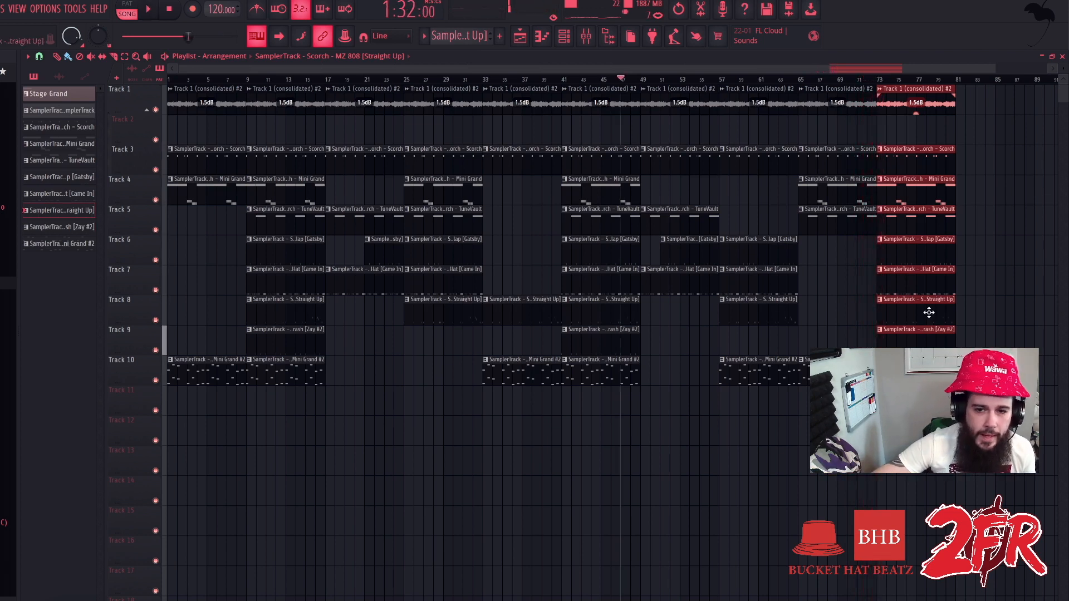
click(959, 104)
right_click(969, 104)
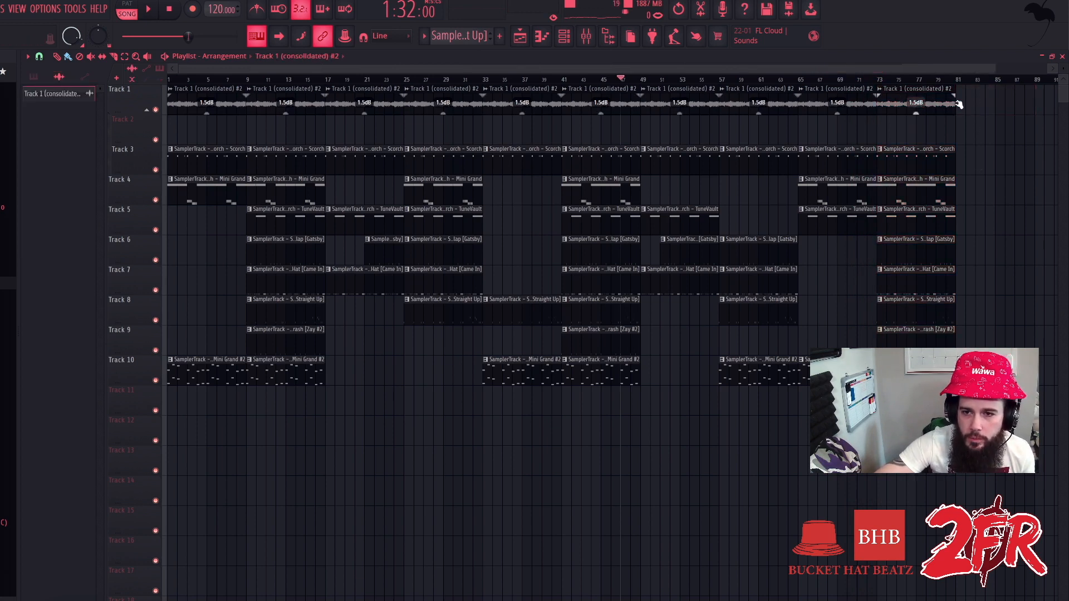
click(959, 104)
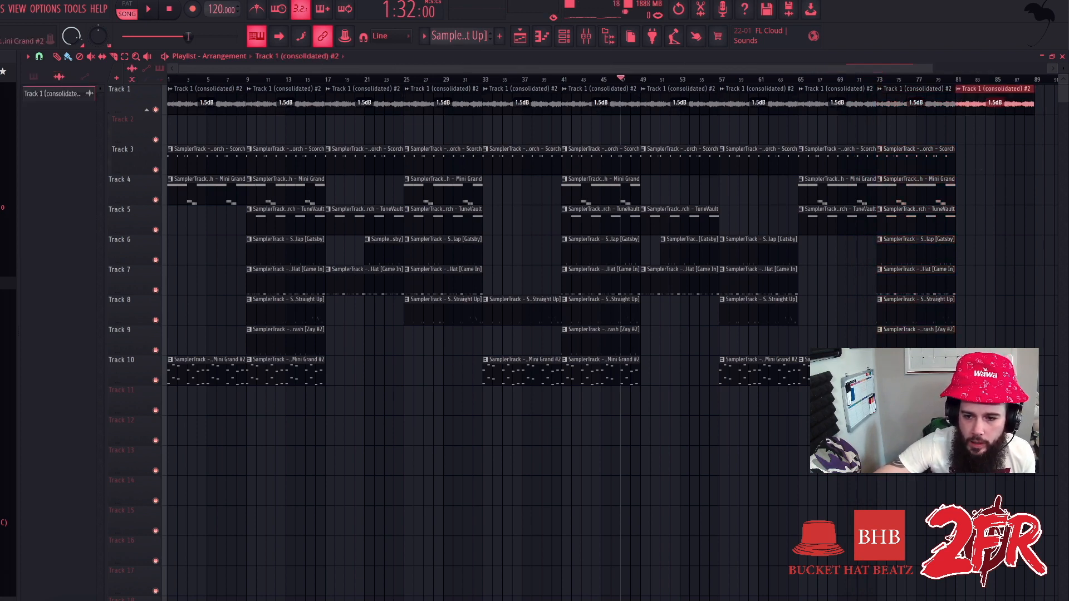
click(919, 372)
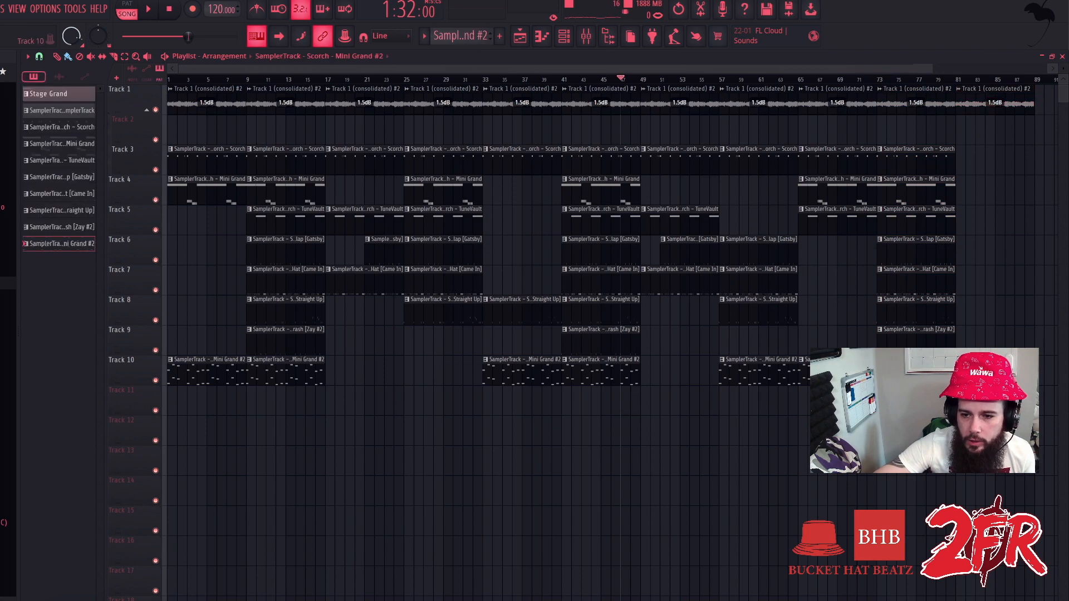
click(902, 196)
click(950, 157)
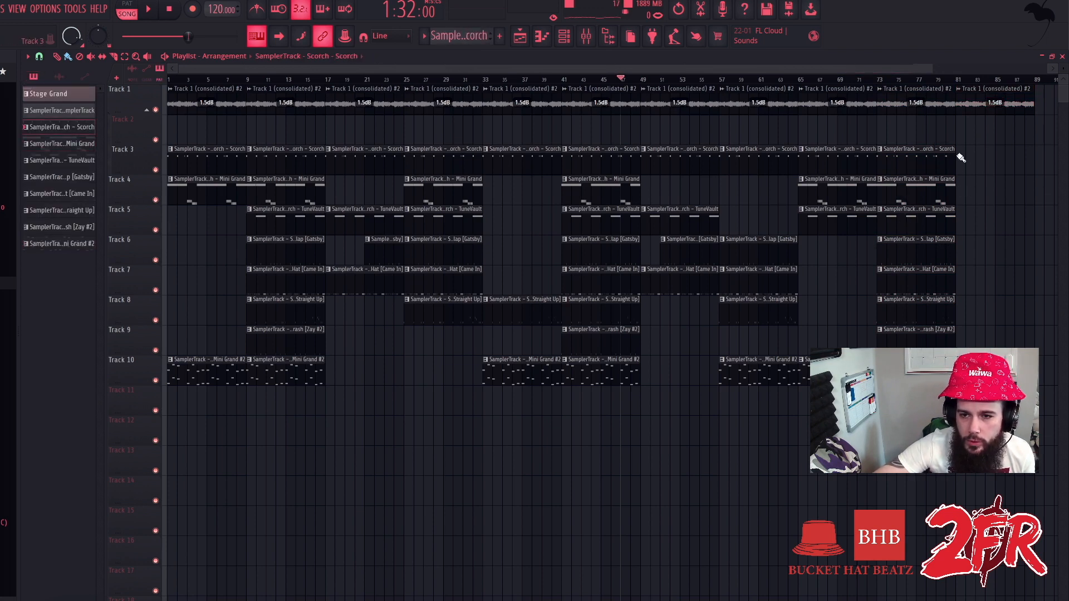
click(958, 156)
- Play the ending from bar 79 and shorten the last Scorch clip on Track 3 to end at about bar 88
click(937, 81)
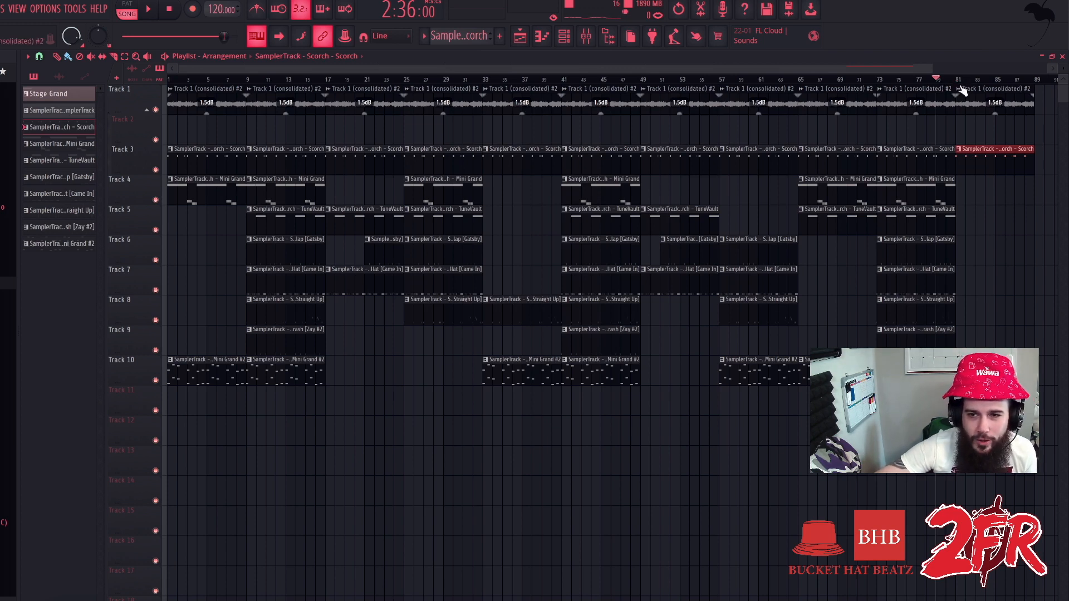
key(space)
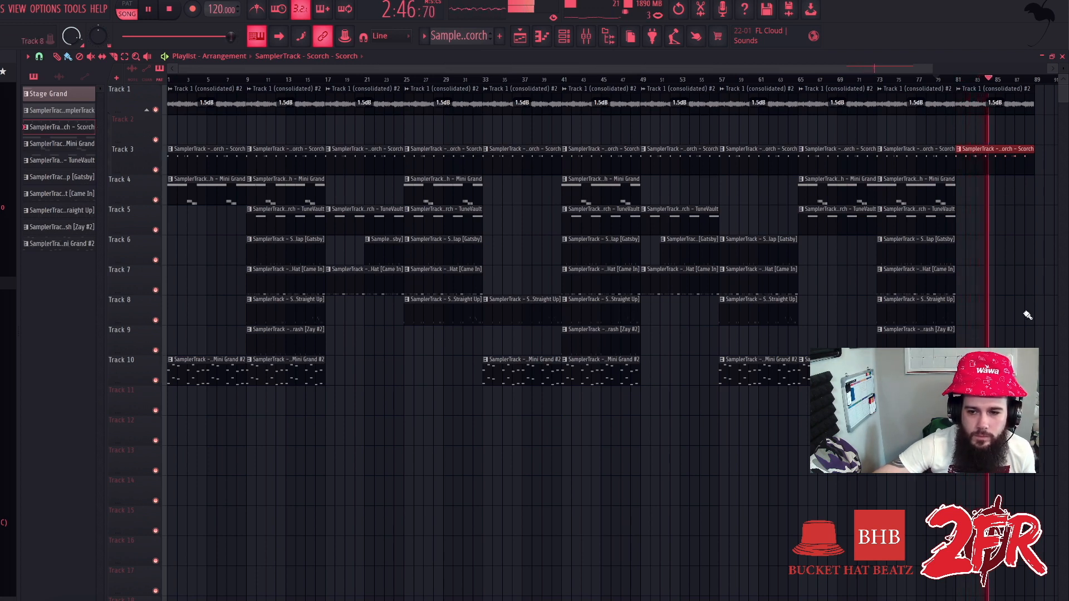
drag(1037, 405, 1000, 100)
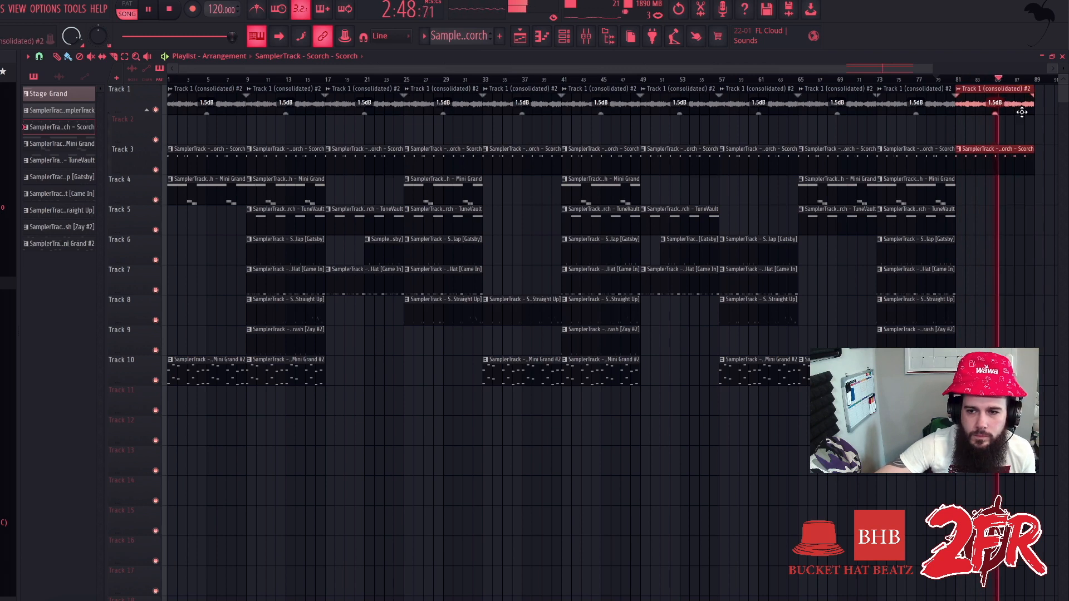
drag(1026, 118, 1032, 370)
drag(1030, 165, 1021, 169)
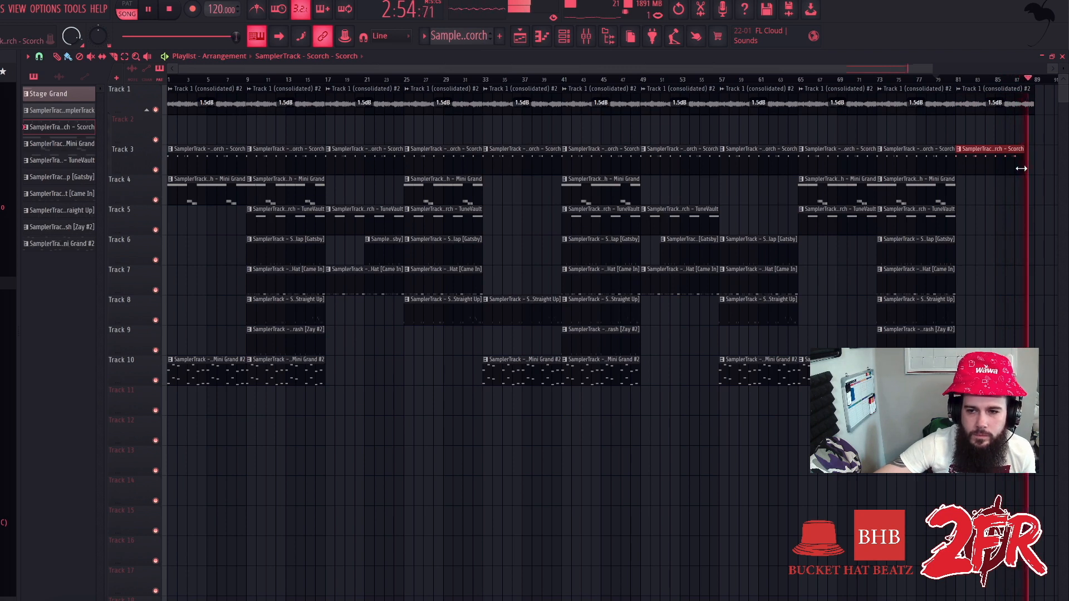
key(space)
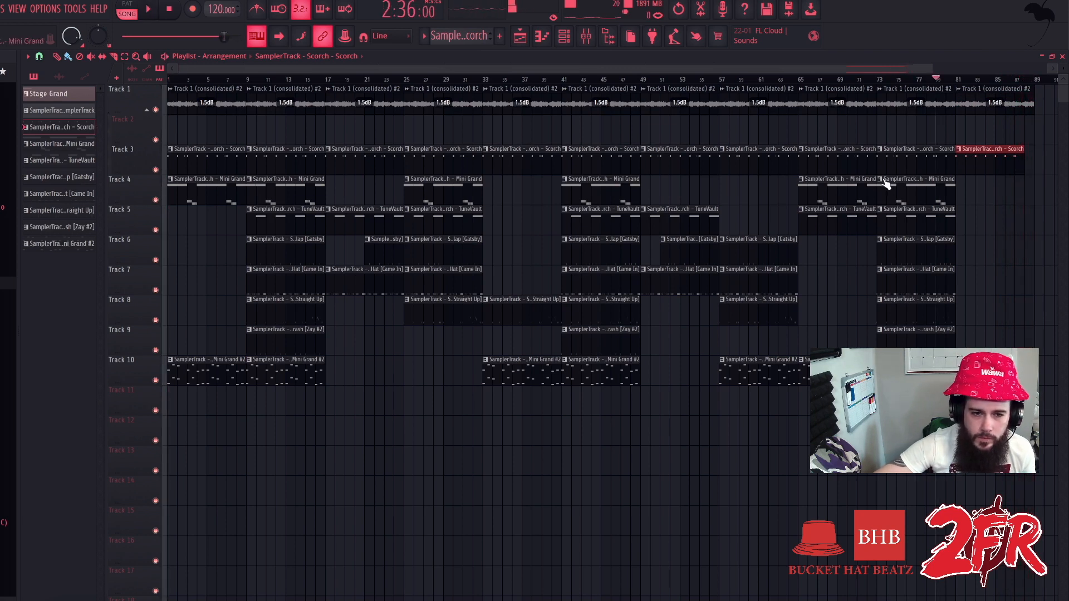
- Save the project in a new project folder under the name "NW x 2FRBHB 120bpm Bmaj"
key(ctrl+s)
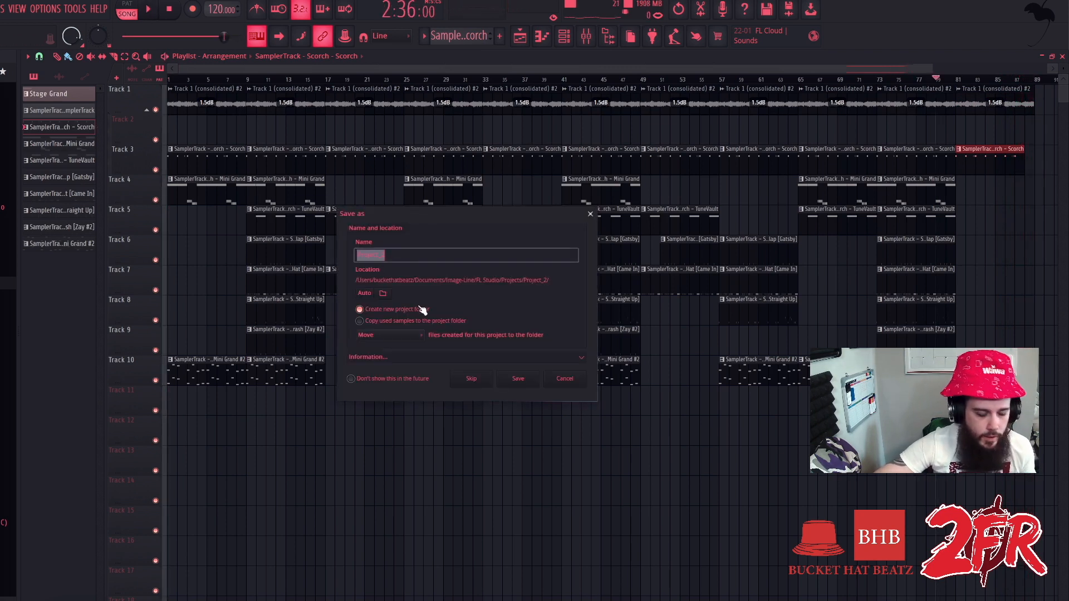
text(NW x @)
key(BackSpace)
text(2)
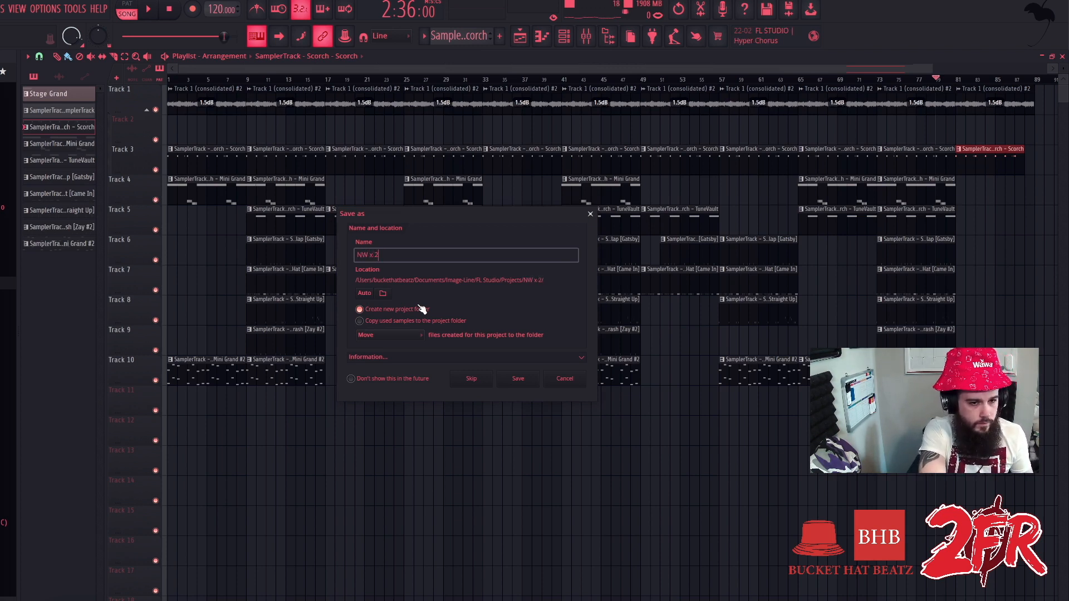
text(FRBHB)
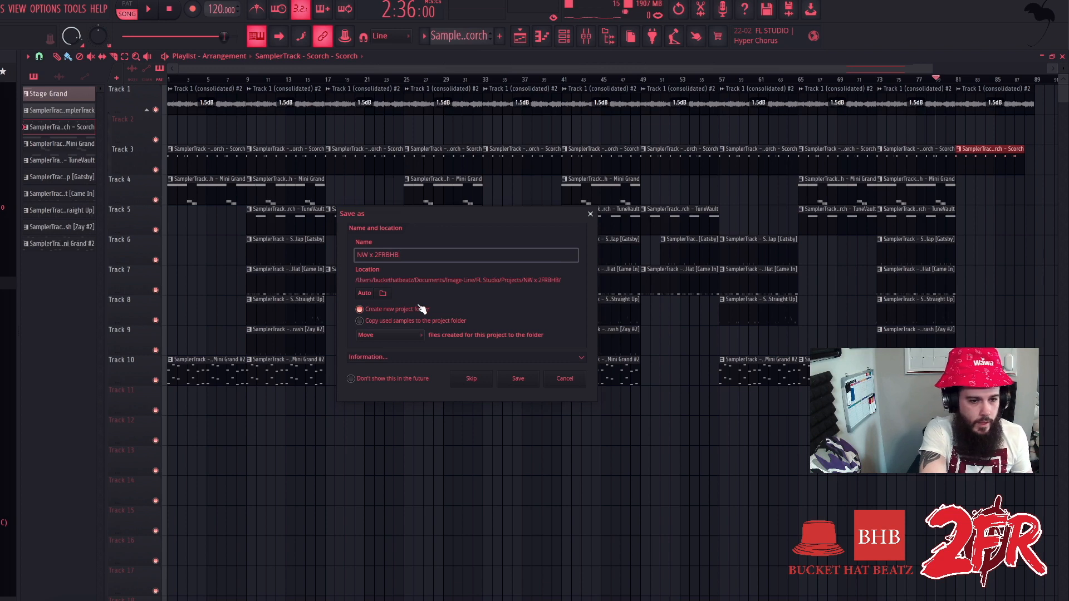
text( 120bpm Bmaj)
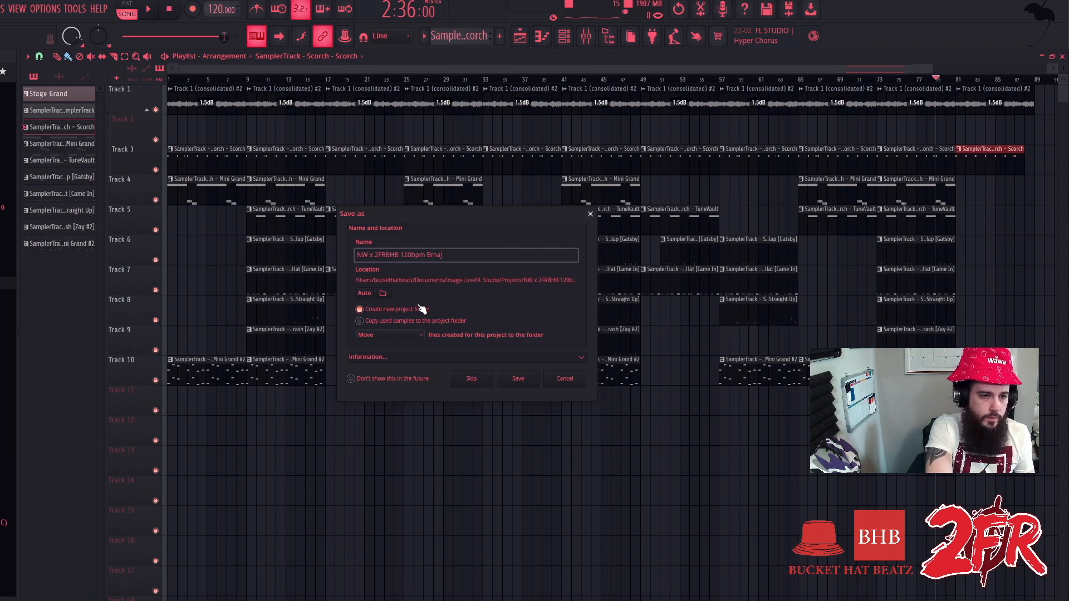
key(Return)
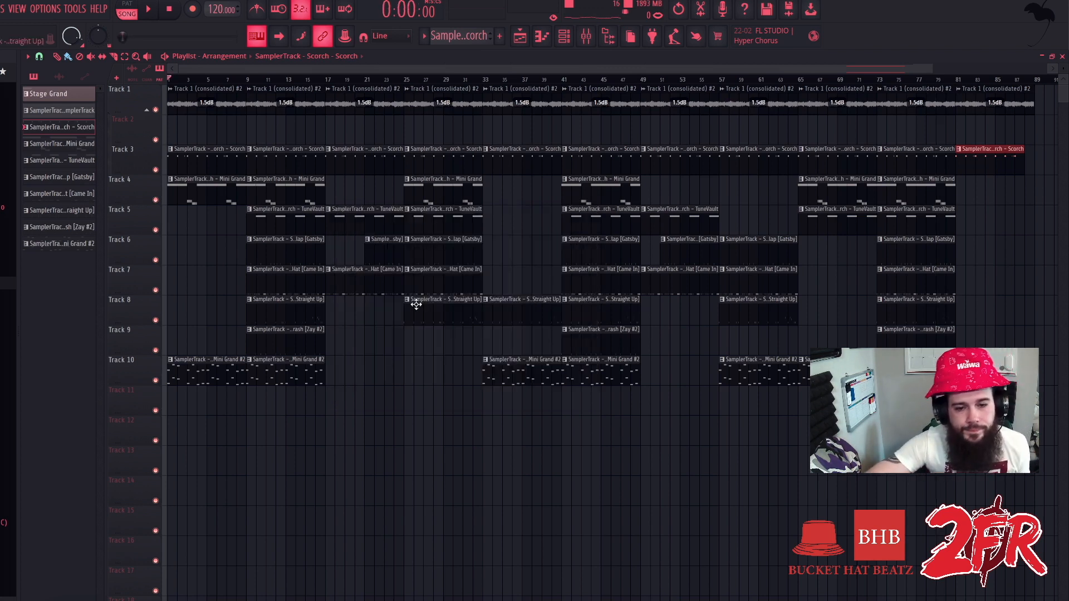